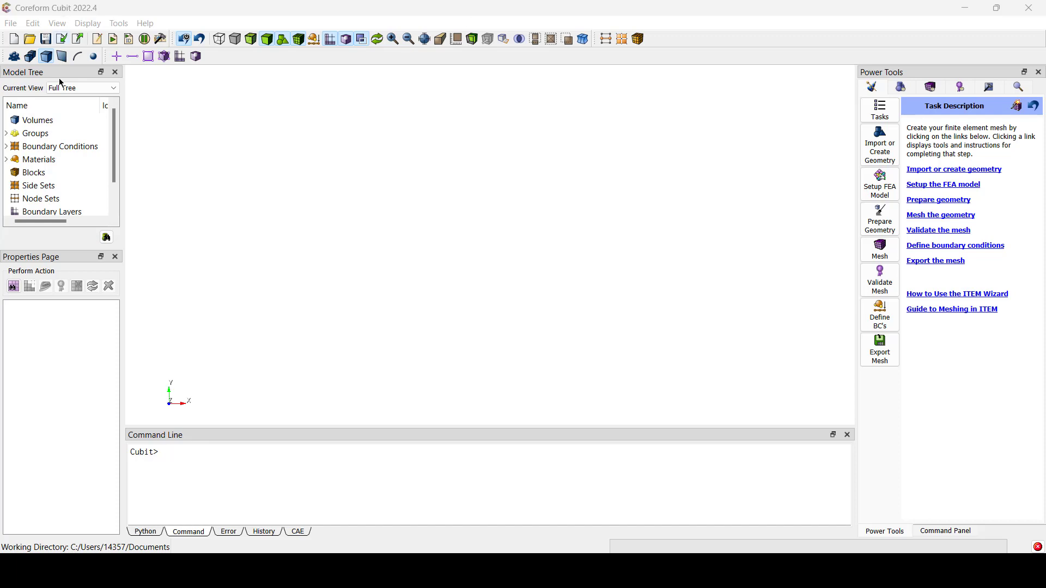
- Import the ACIS file knuckle.sat with the default import options
{"action": "left_click", "coordinate": [11, 23]}
{"action": "left_click", "coordinate": [41, 118]}
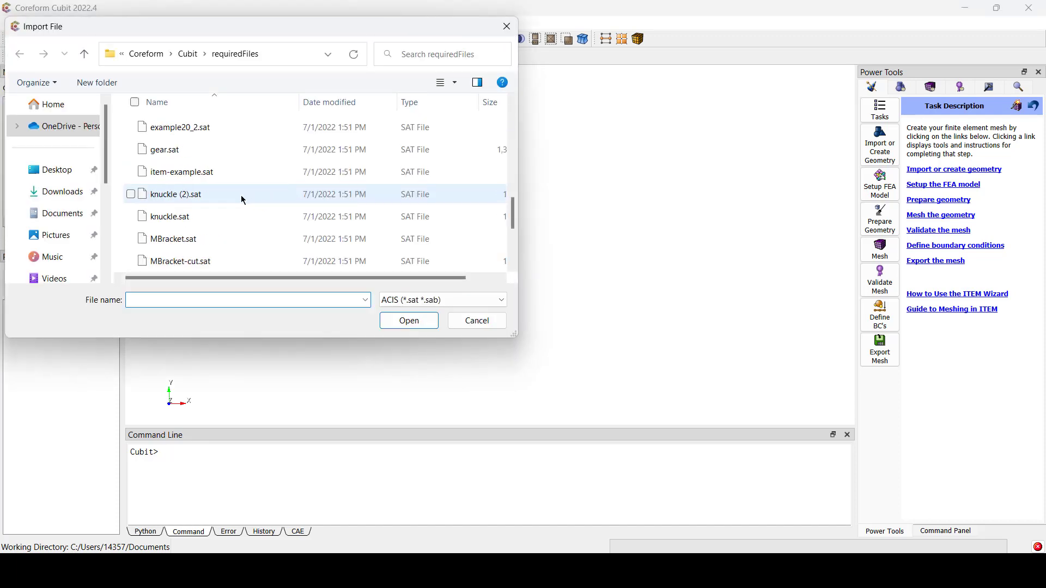
{"action": "left_click", "coordinate": [217, 218]}
{"action": "left_click", "coordinate": [401, 320]}
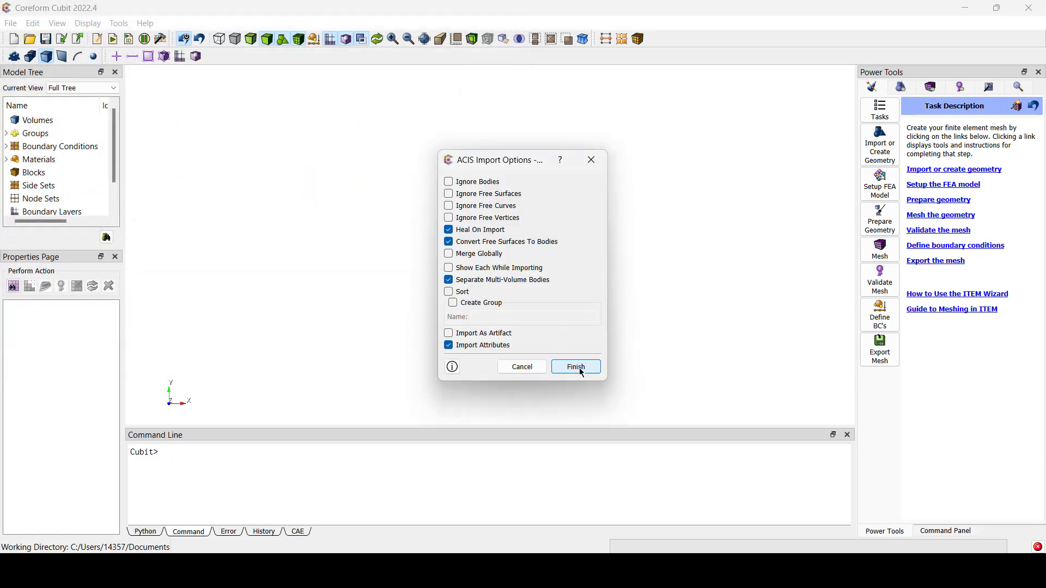
{"action": "left_click", "coordinate": [581, 370]}
{"action": "left_click_drag", "start_coordinate": [532, 259], "coordinate": [476, 333]}
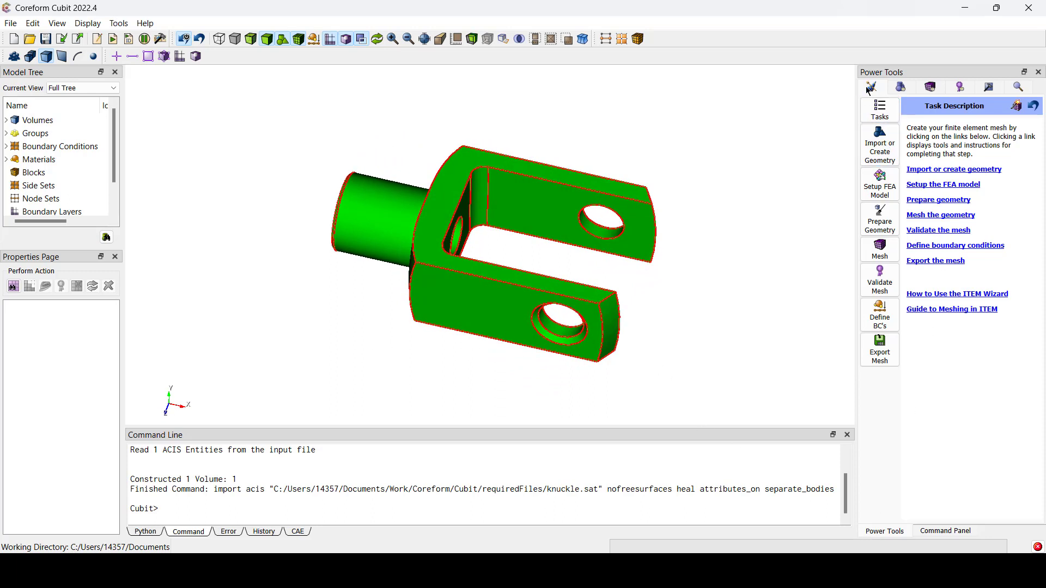
- Accept the hexahedral FEA setup for all volumes and run all the checked geometry preparation diagnostics
{"action": "left_click", "coordinate": [925, 187]}
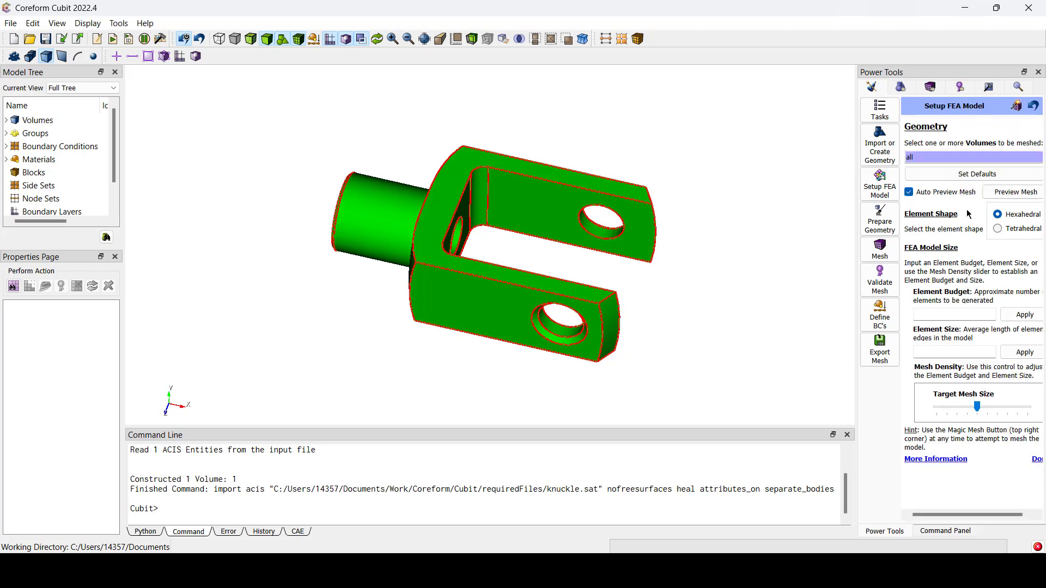
{"action": "left_click", "coordinate": [1036, 461]}
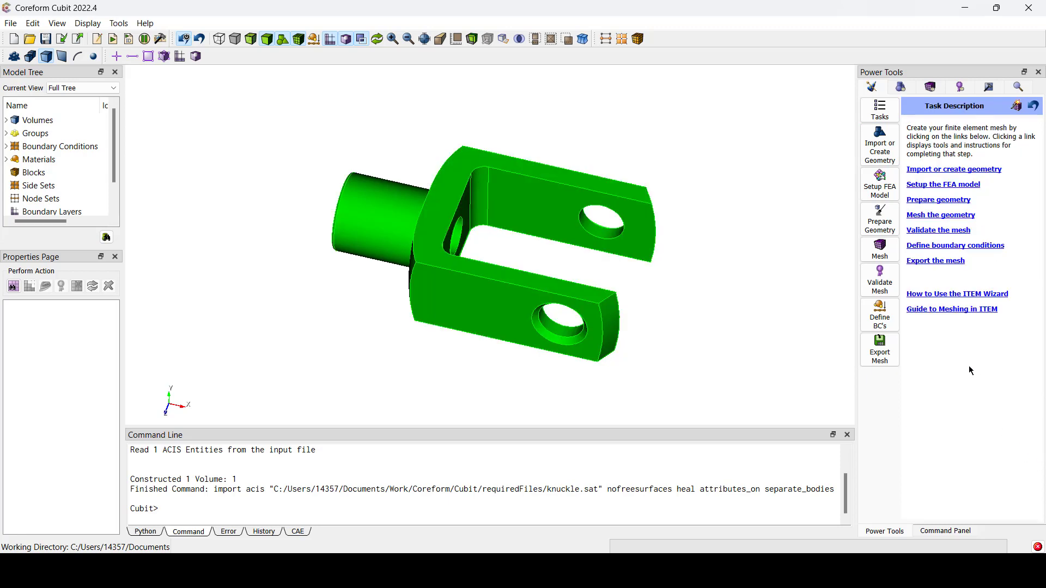
{"action": "left_click", "coordinate": [921, 200]}
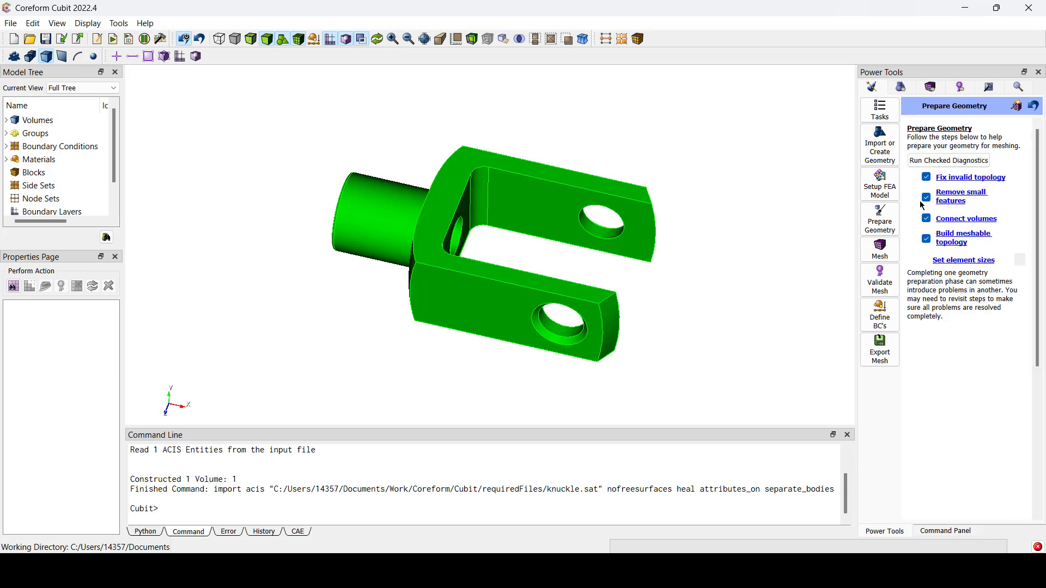
{"action": "left_click_drag", "start_coordinate": [390, 319], "coordinate": [467, 236]}
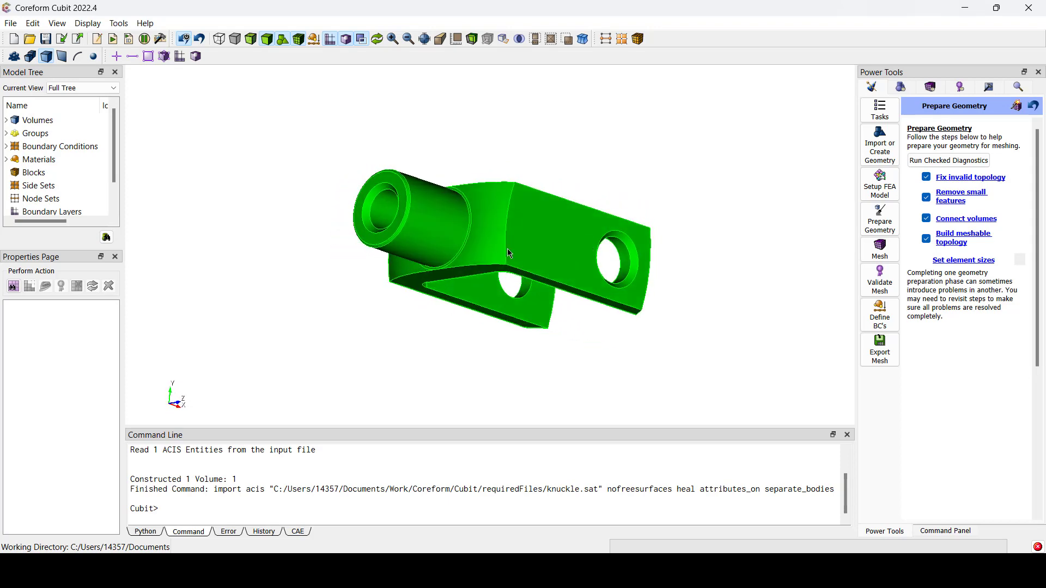
{"action": "left_click_drag", "start_coordinate": [571, 267], "coordinate": [396, 335]}
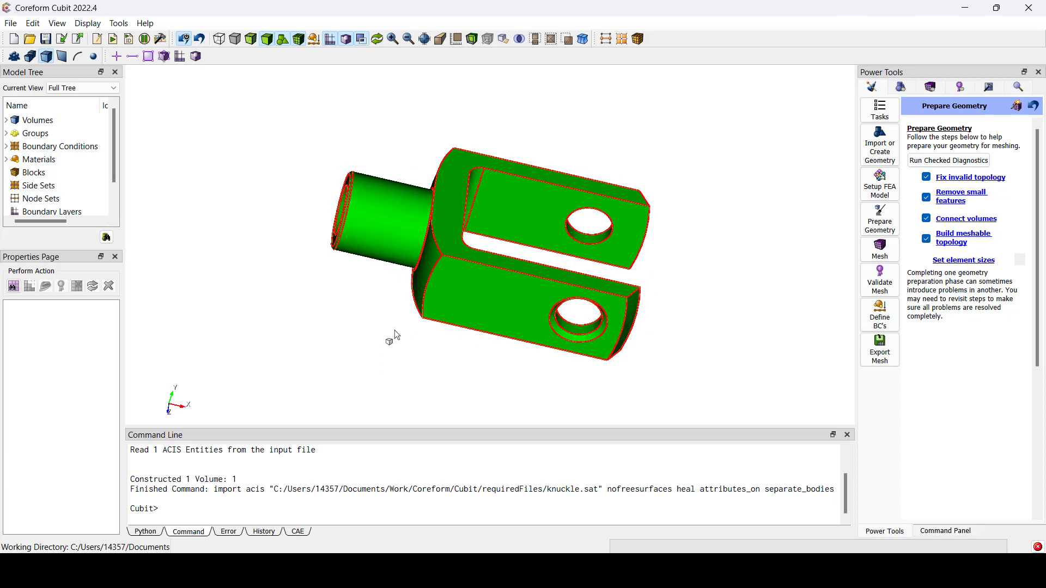
{"action": "left_click", "coordinate": [917, 161]}
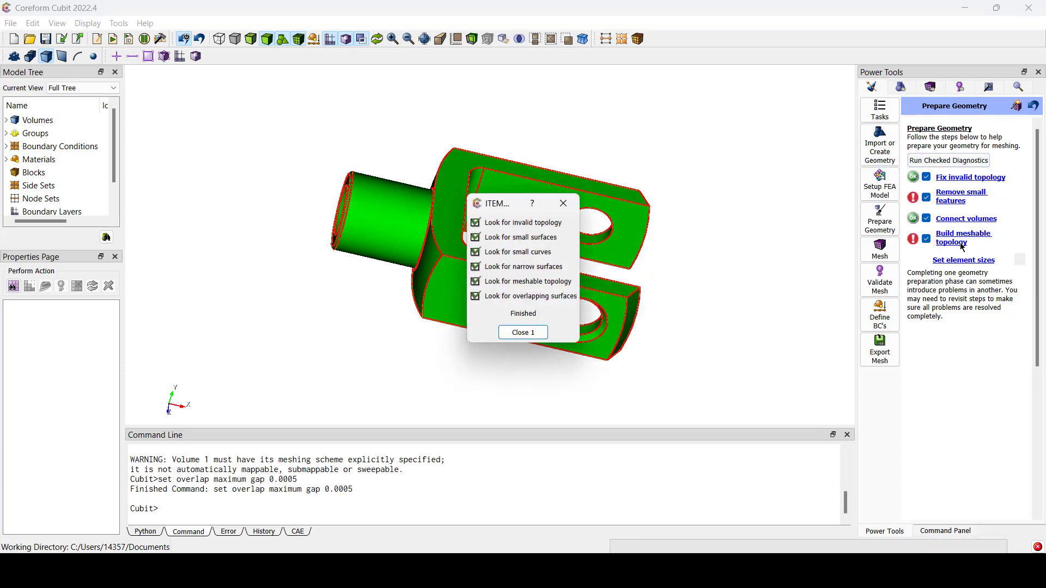
- Detect small features in all volumes and list the narrow surfaces
{"action": "left_click", "coordinate": [957, 198]}
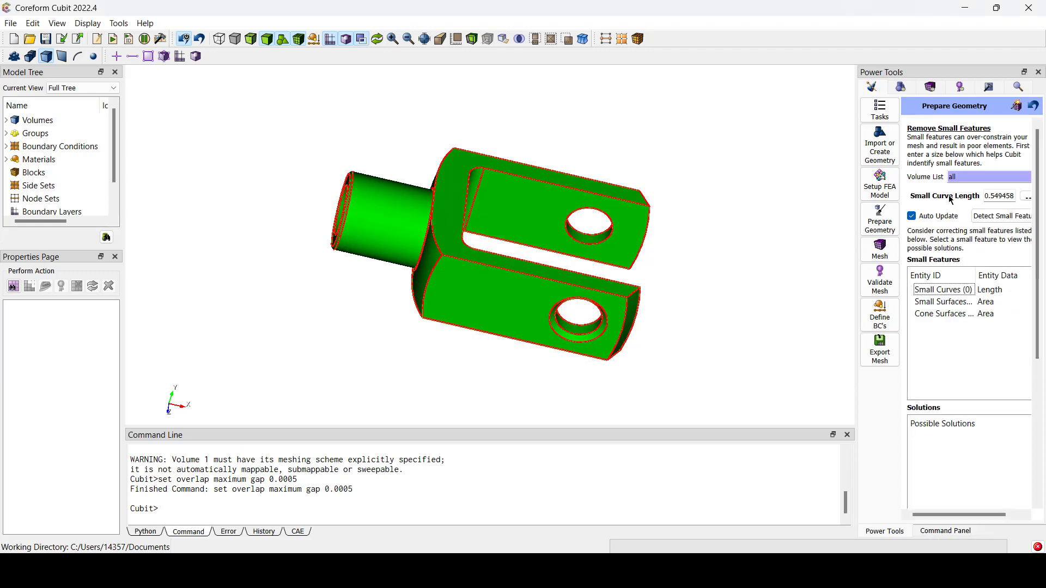
{"action": "left_click", "coordinate": [987, 217]}
{"action": "scroll", "coordinate": [926, 246], "scroll_direction": "down", "scroll_amount": 2}
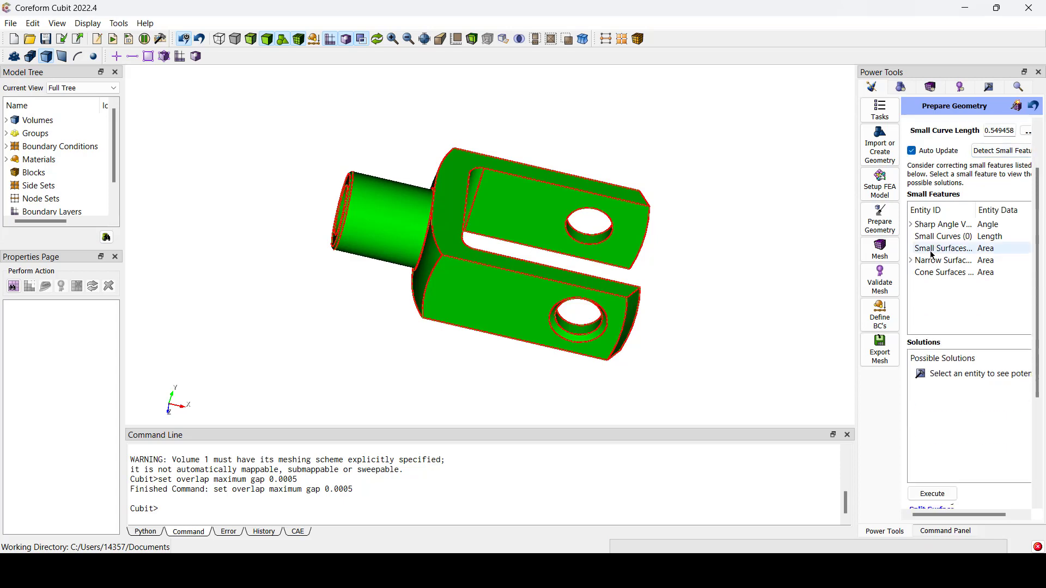
{"action": "left_click", "coordinate": [910, 260]}
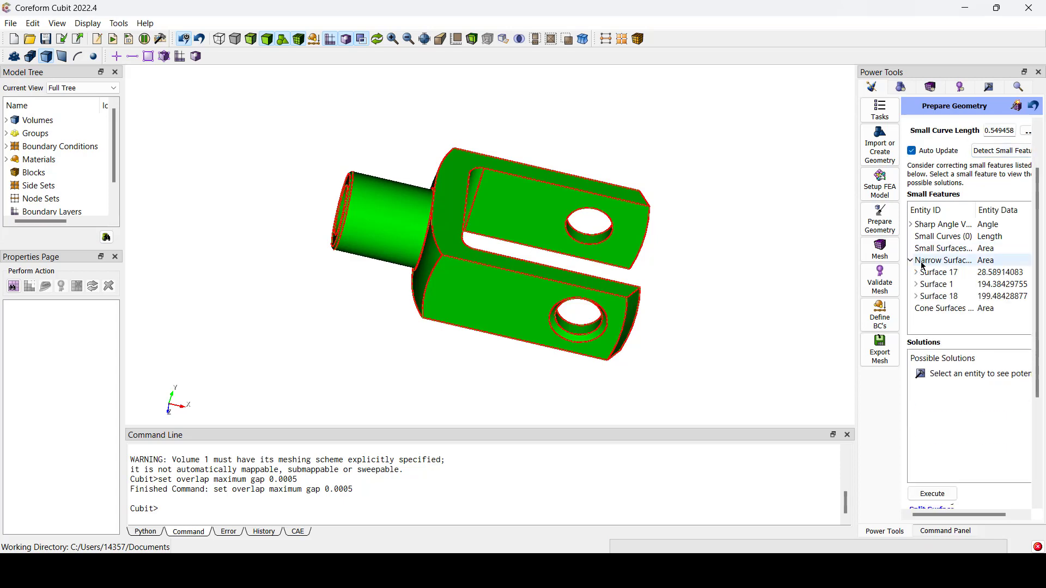
- Review the listed narrow surfaces and remove Surface 17, the thin ring at the base of the cylindrical shank
{"action": "left_click", "coordinate": [933, 274]}
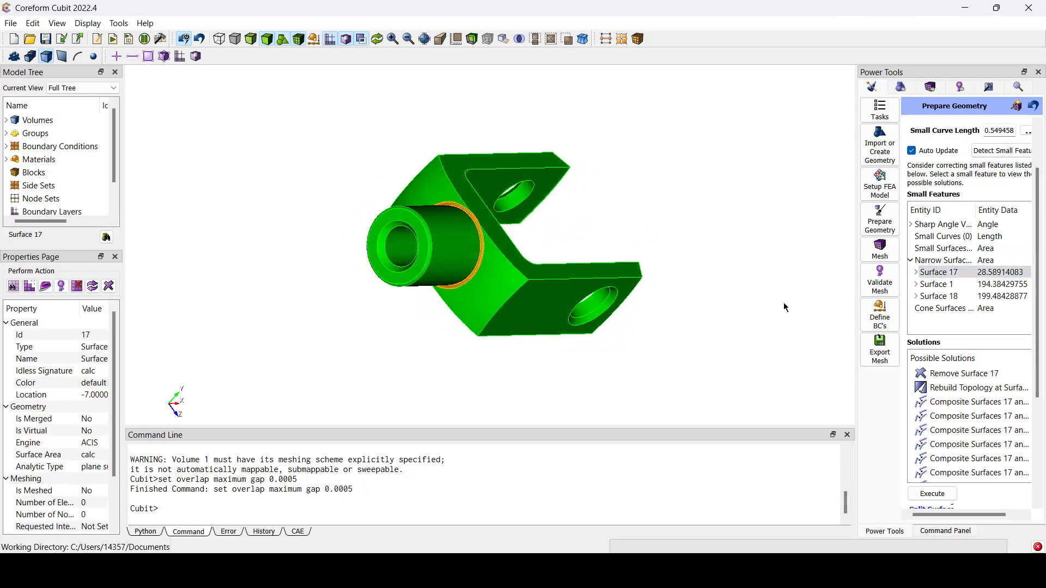
{"action": "left_click", "coordinate": [941, 284]}
{"action": "left_click", "coordinate": [943, 295]}
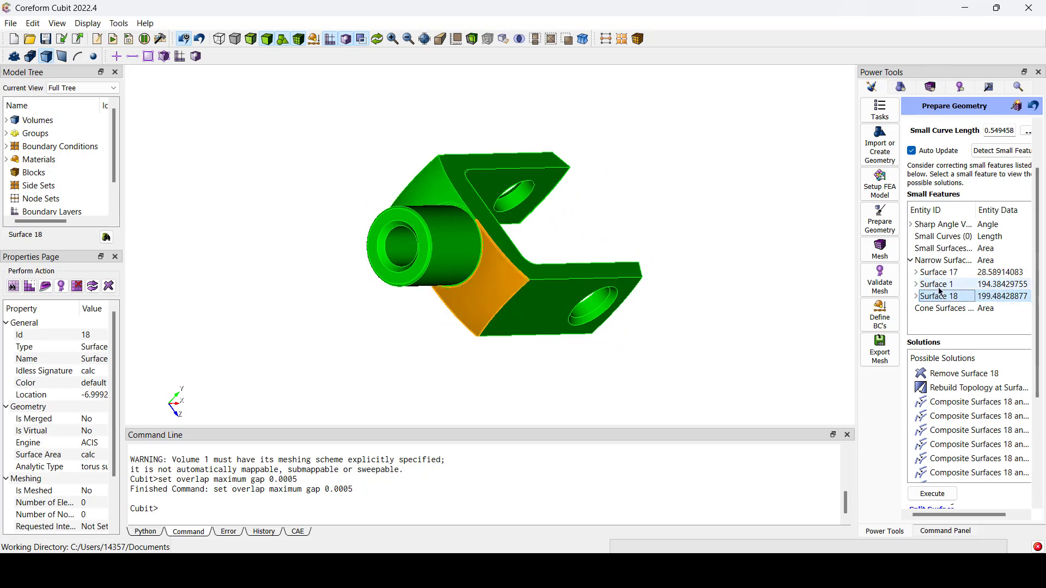
{"action": "left_click", "coordinate": [941, 284]}
{"action": "left_click", "coordinate": [936, 273]}
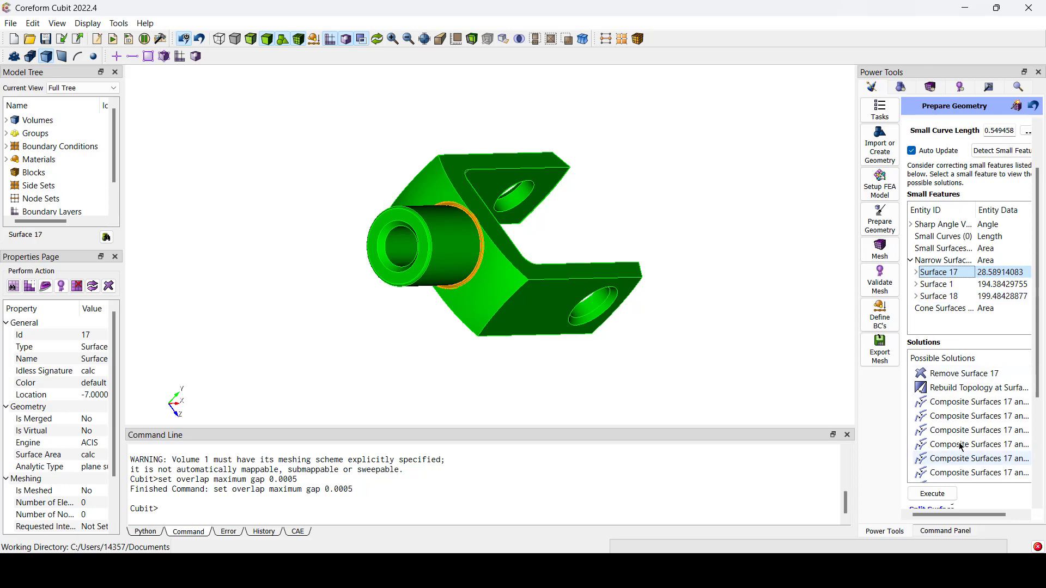
{"action": "right_click", "coordinate": [941, 376]}
{"action": "left_click", "coordinate": [927, 364]}
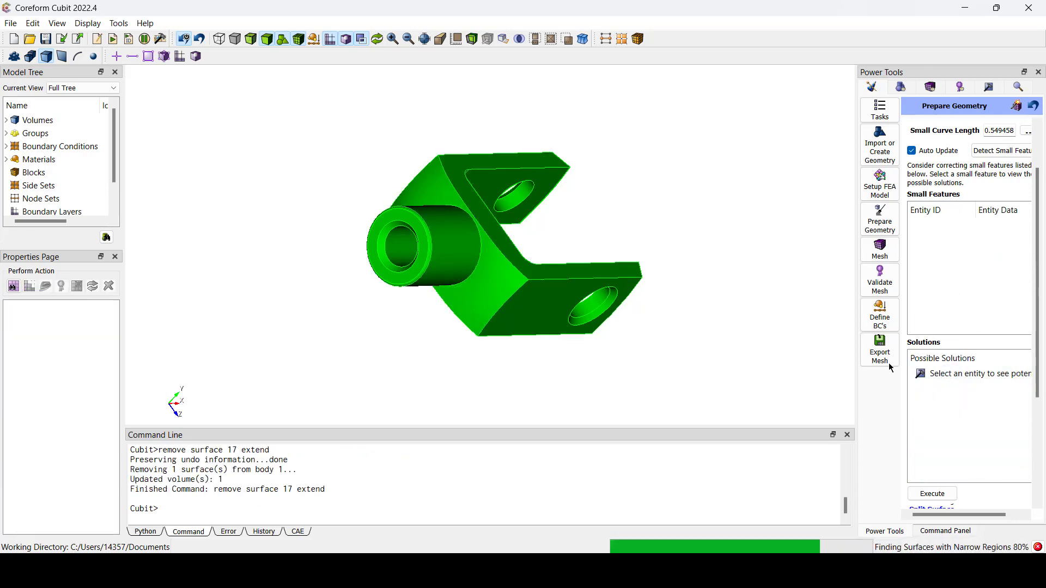
{"action": "left_click_drag", "start_coordinate": [538, 296], "coordinate": [569, 277]}
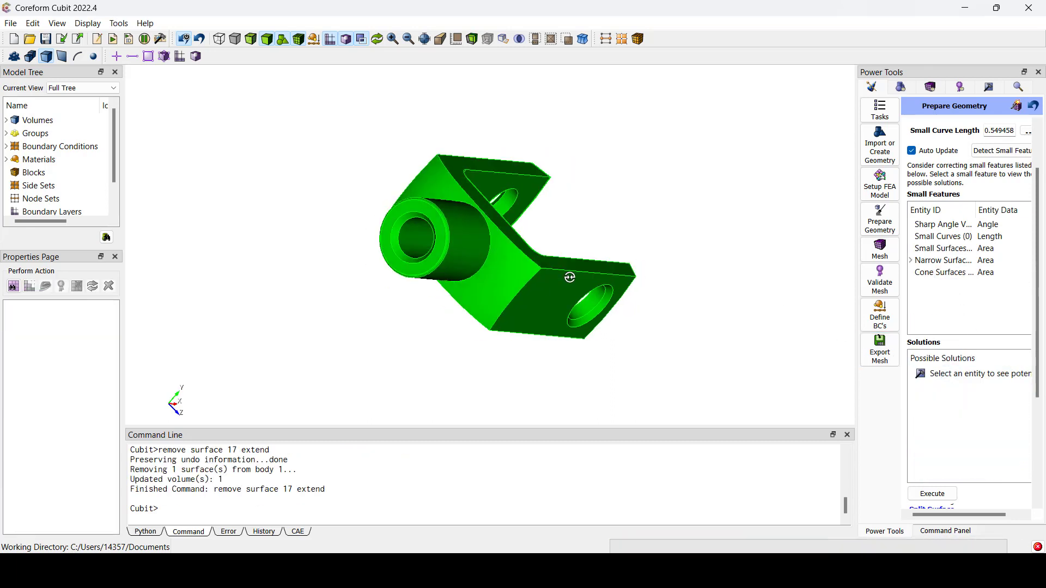
{"action": "left_click", "coordinate": [505, 272]}
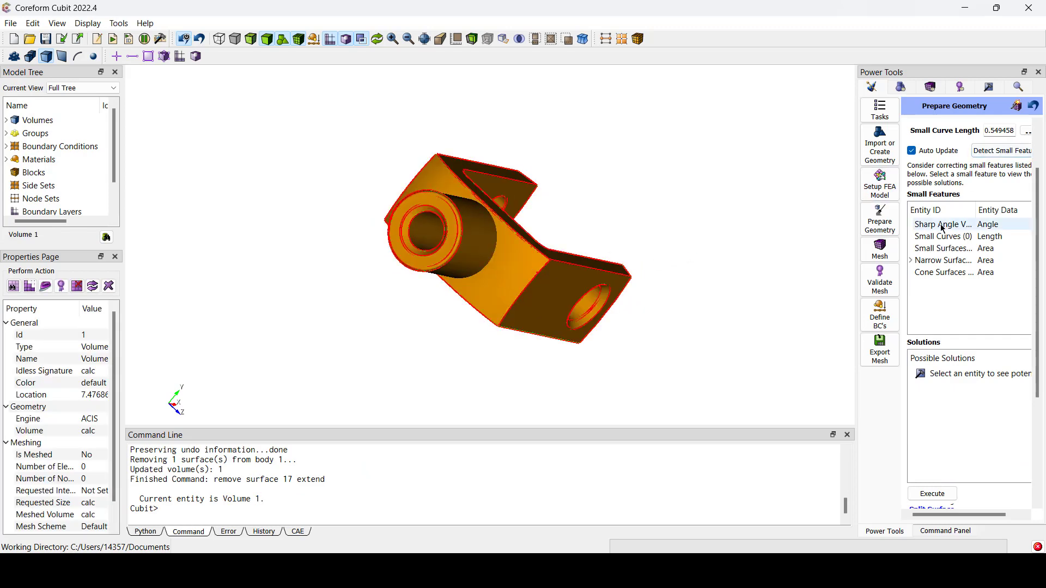
- Mark the narrow Surface 18 as okay and finish the small feature removal
{"action": "double_click", "coordinate": [932, 260]}
{"action": "left_click", "coordinate": [937, 273]}
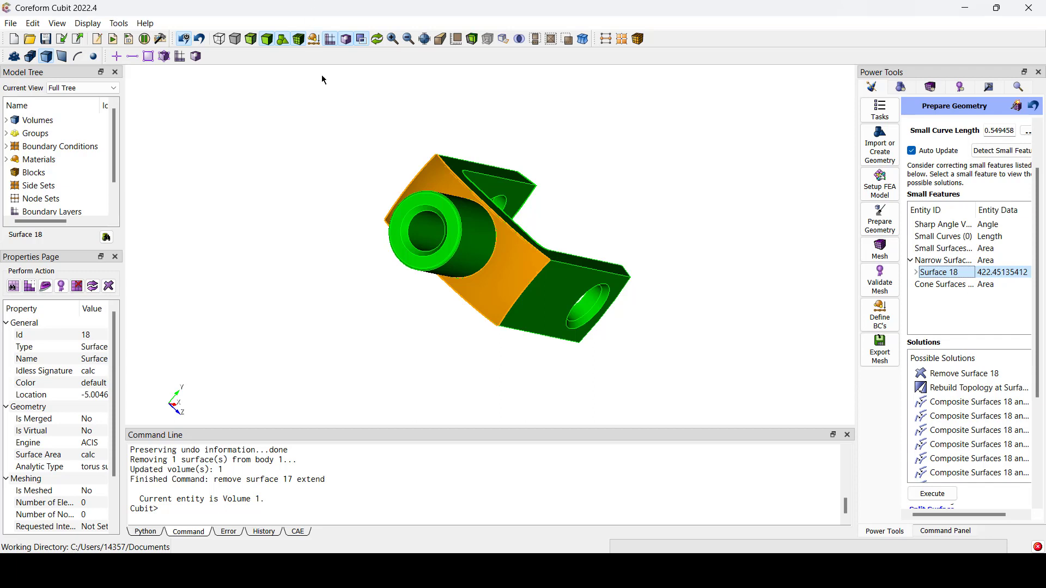
{"action": "right_click", "coordinate": [945, 276]}
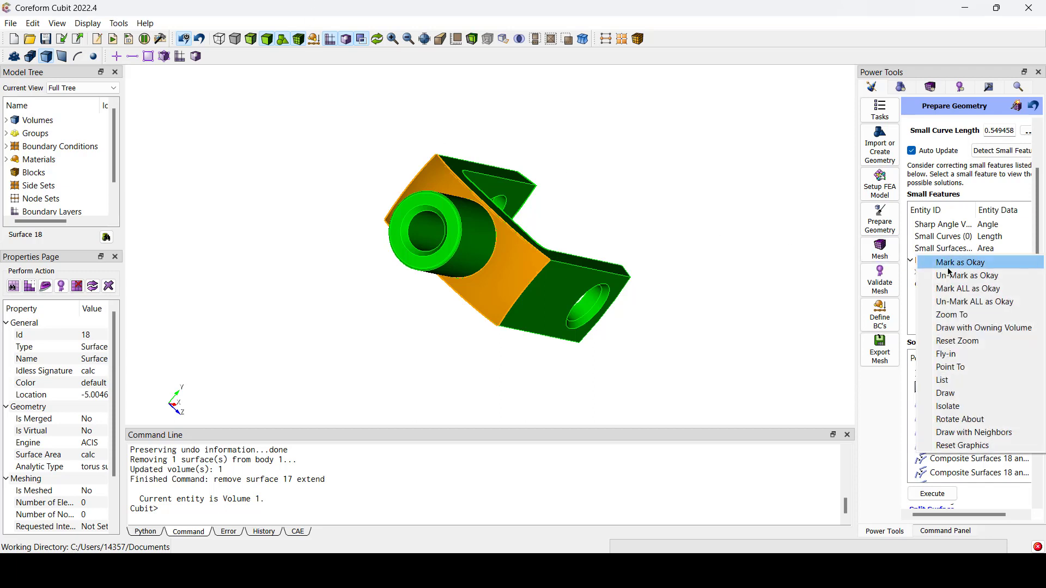
{"action": "left_click", "coordinate": [953, 264]}
{"action": "scroll", "coordinate": [965, 292], "scroll_direction": "down", "scroll_amount": 5}
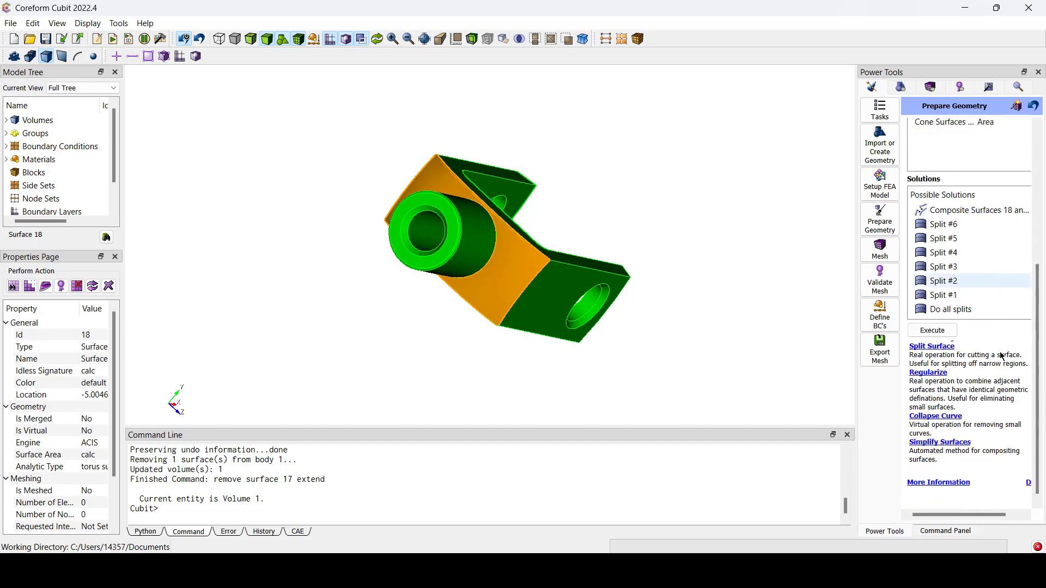
{"action": "left_click", "coordinate": [1028, 477]}
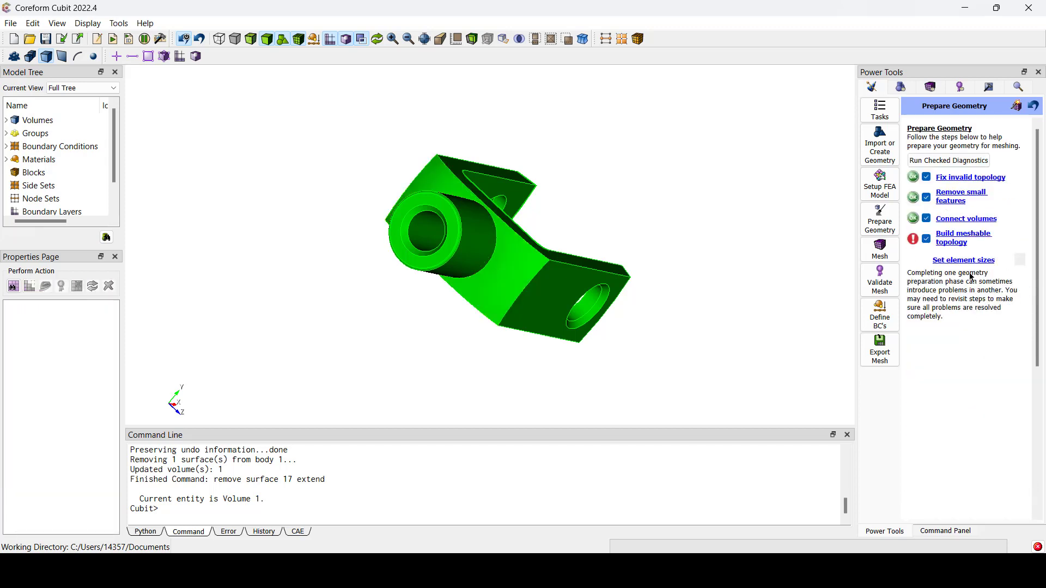
- Check the model's meshability for building meshable topology and highlight the non-meshable Volume 1
{"action": "left_click", "coordinate": [952, 241]}
{"action": "left_click", "coordinate": [980, 178]}
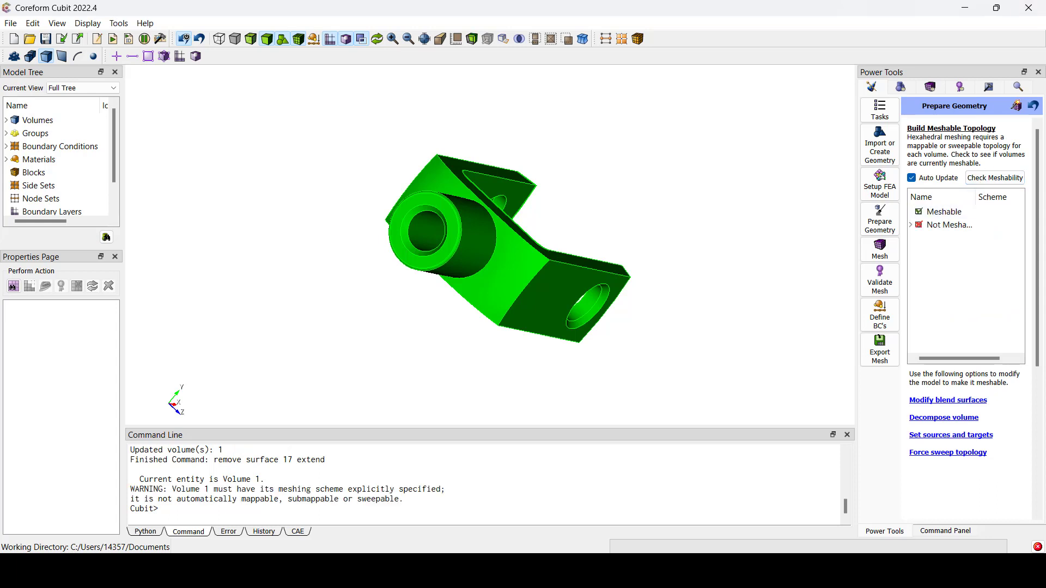
{"action": "left_click", "coordinate": [911, 224]}
{"action": "left_click", "coordinate": [928, 238]}
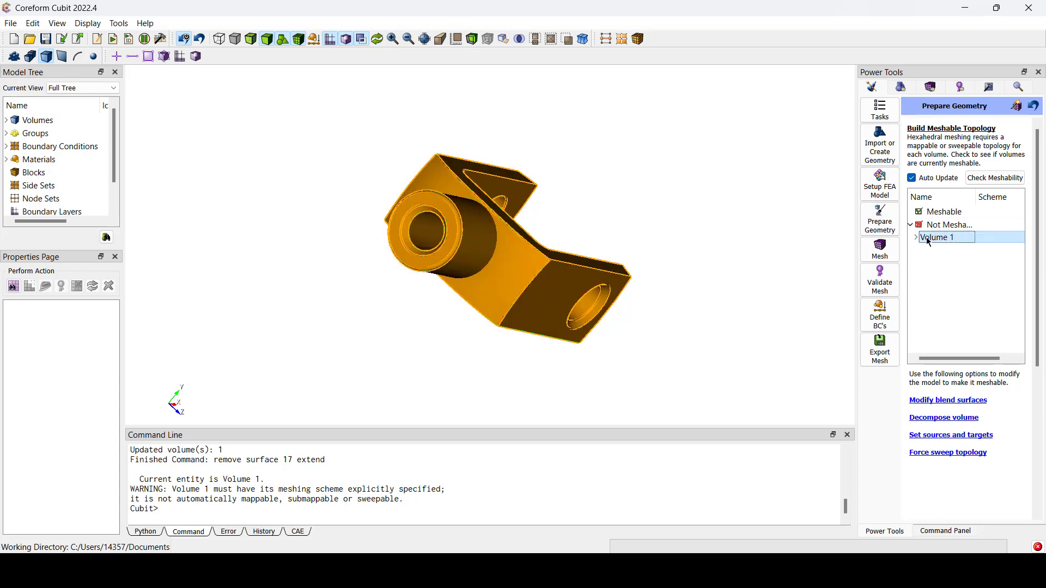
- Decompose Volume 1 by webcutting it with the suggested plane normal to curve 31 at fraction 1
{"action": "left_click", "coordinate": [956, 418]}
{"action": "left_click", "coordinate": [980, 179]}
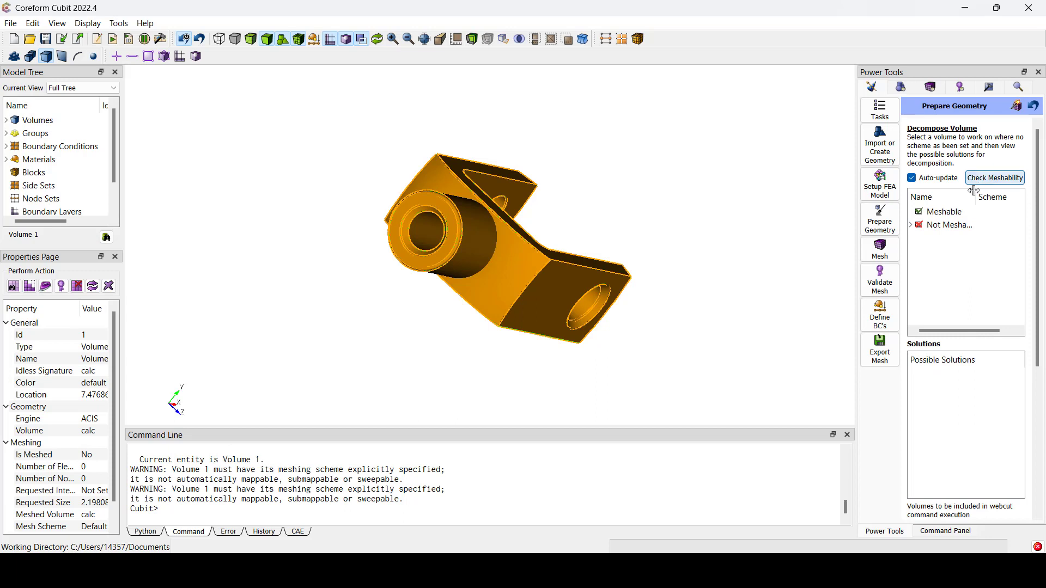
{"action": "left_click", "coordinate": [913, 224]}
{"action": "left_click", "coordinate": [933, 238]}
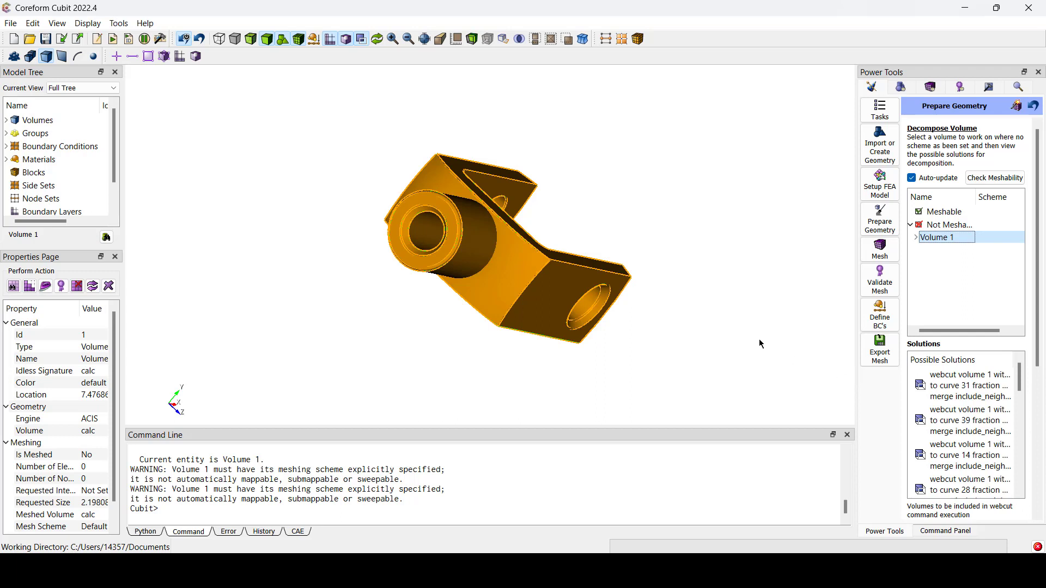
{"action": "scroll", "coordinate": [968, 391], "scroll_direction": "down", "scroll_amount": 3}
{"action": "left_click", "coordinate": [969, 392]}
{"action": "scroll", "coordinate": [965, 392], "scroll_direction": "up", "scroll_amount": 3}
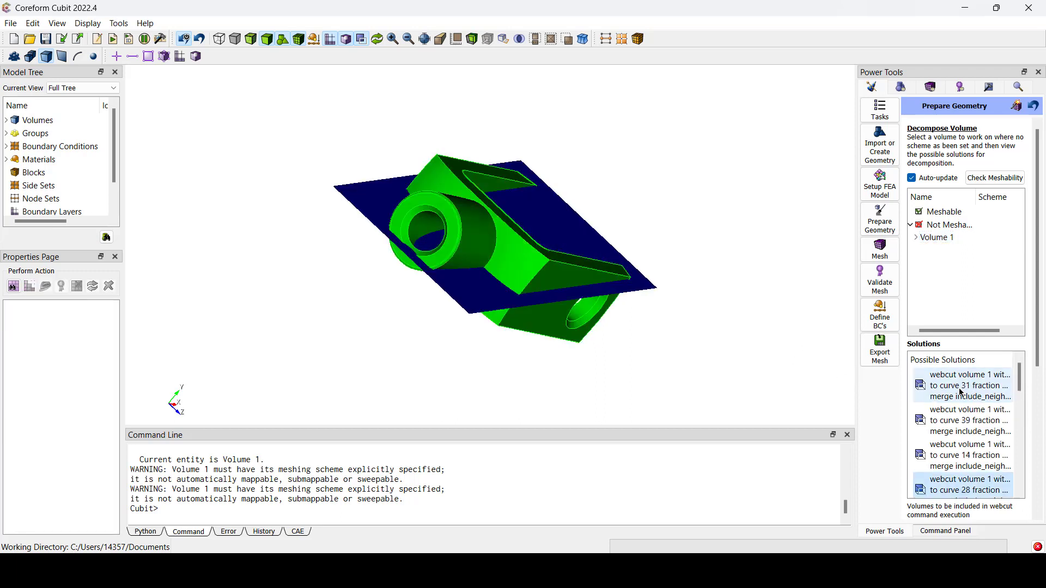
{"action": "left_click", "coordinate": [961, 393]}
{"action": "right_click", "coordinate": [961, 391]}
{"action": "left_click", "coordinate": [979, 380]}
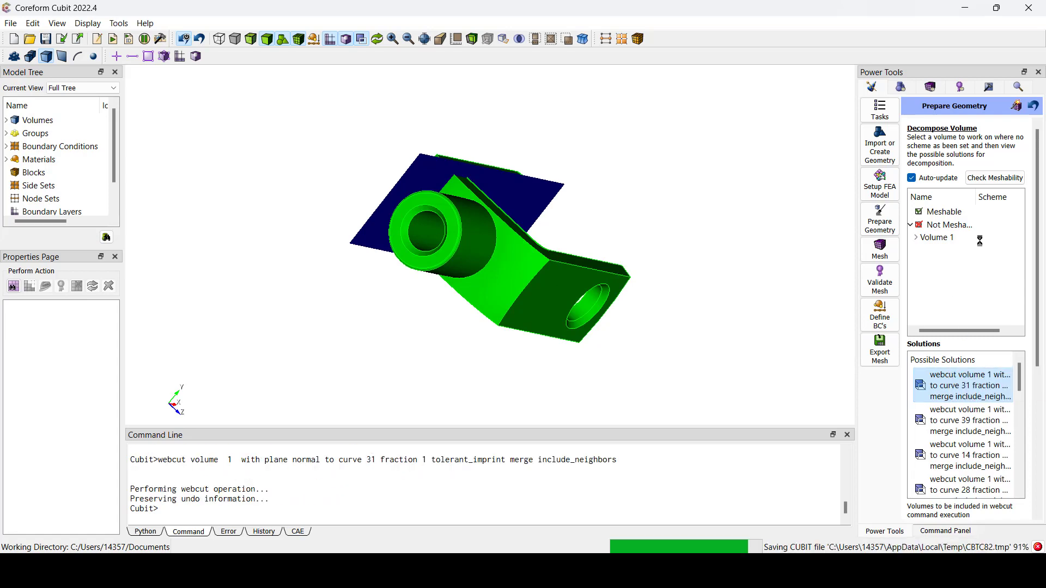
- Webcut Volume 1 with the suggested plane normal to curve 59 at fraction 0, separating one fork arm from the shank
{"action": "double_click", "coordinate": [926, 225]}
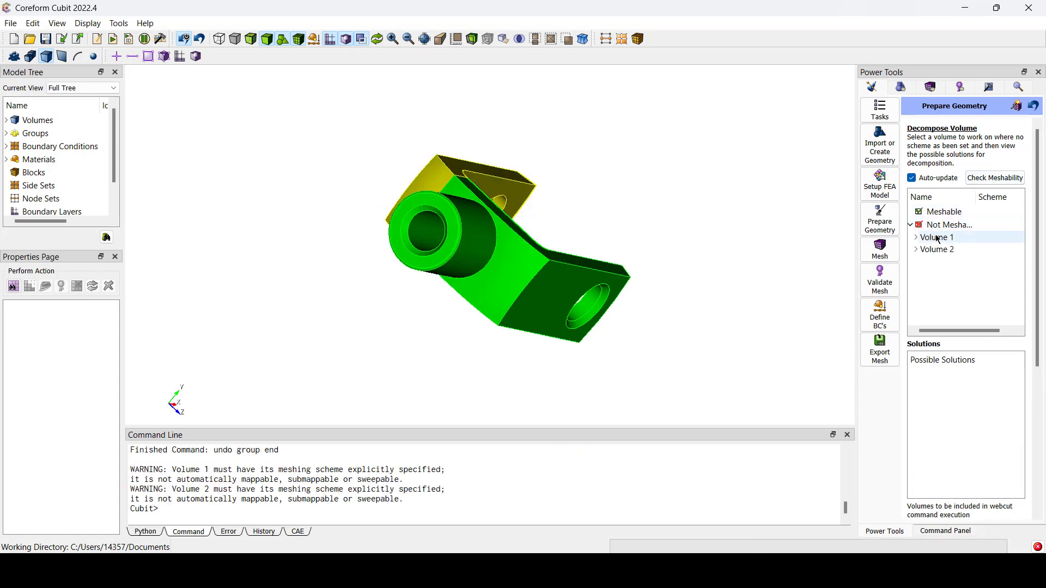
{"action": "left_click", "coordinate": [932, 237]}
{"action": "left_click", "coordinate": [965, 405]}
{"action": "left_click", "coordinate": [960, 419]}
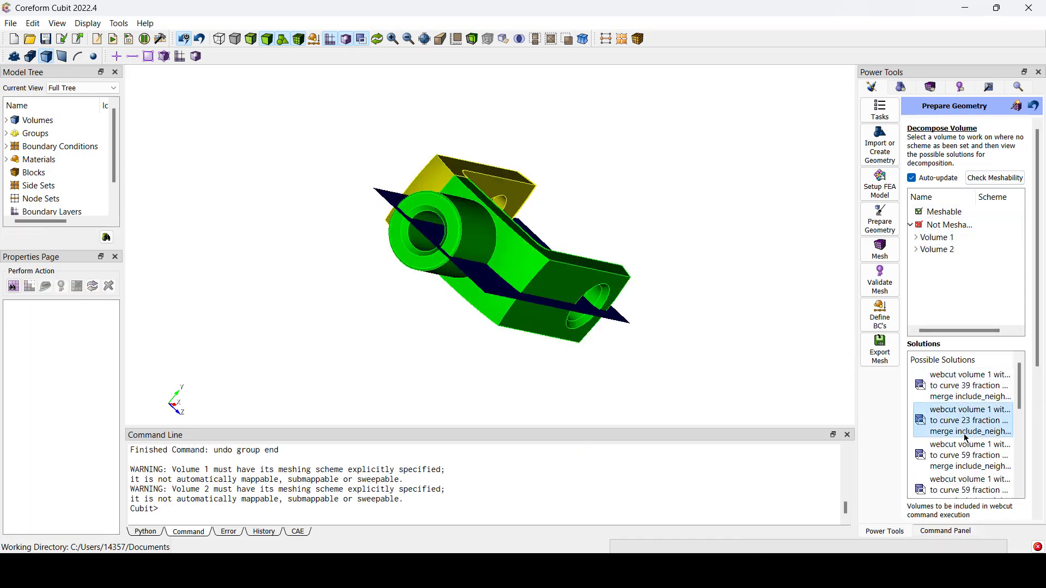
{"action": "left_click", "coordinate": [966, 445]}
{"action": "right_click", "coordinate": [966, 445]}
{"action": "left_click", "coordinate": [979, 433]}
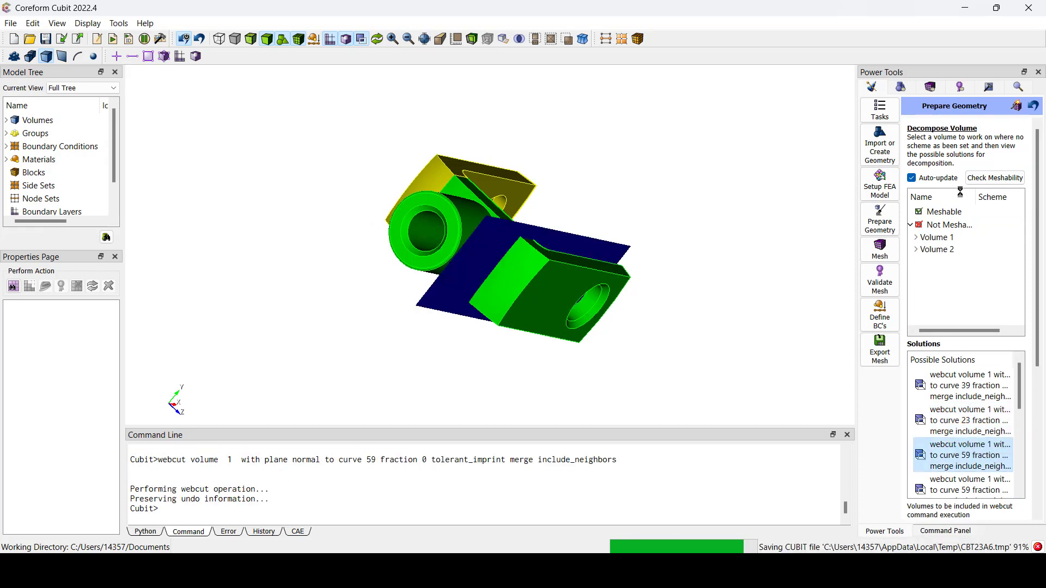
- Webcut Volume 1 with the second suggested plane normal to curve 60, separating the arm's holed end
{"action": "left_click", "coordinate": [919, 227]}
{"action": "double_click", "coordinate": [919, 227]}
{"action": "left_click", "coordinate": [933, 237]}
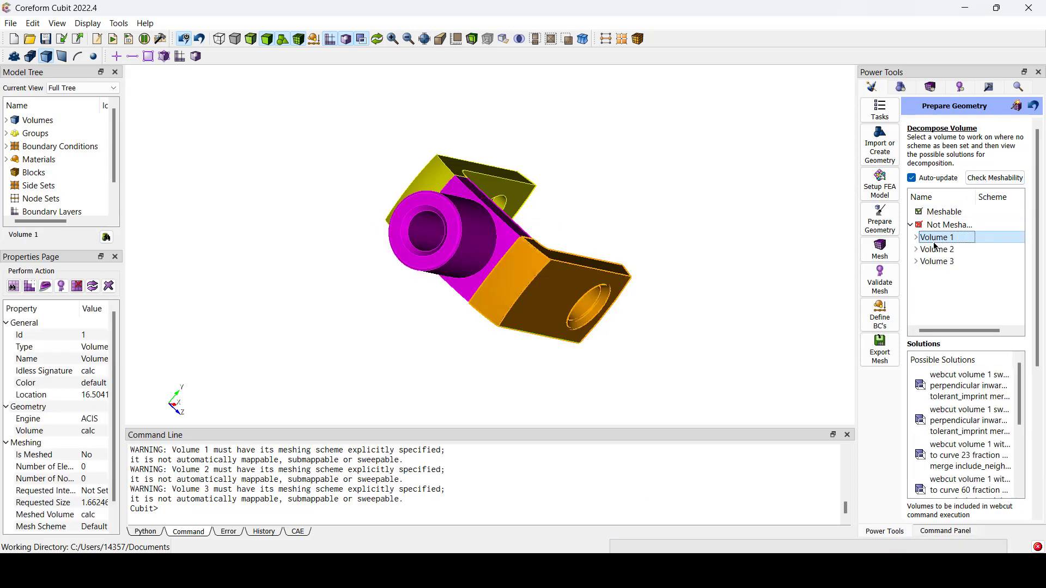
{"action": "scroll", "coordinate": [956, 437], "scroll_direction": "down", "scroll_amount": 3}
{"action": "left_click", "coordinate": [961, 289]}
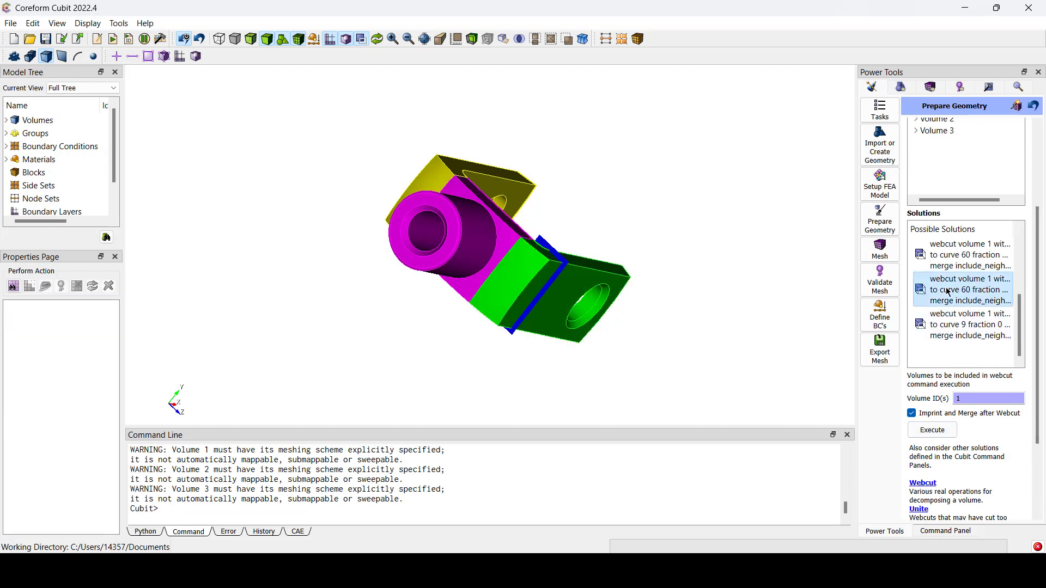
{"action": "right_click", "coordinate": [948, 274]}
{"action": "left_click", "coordinate": [975, 279]}
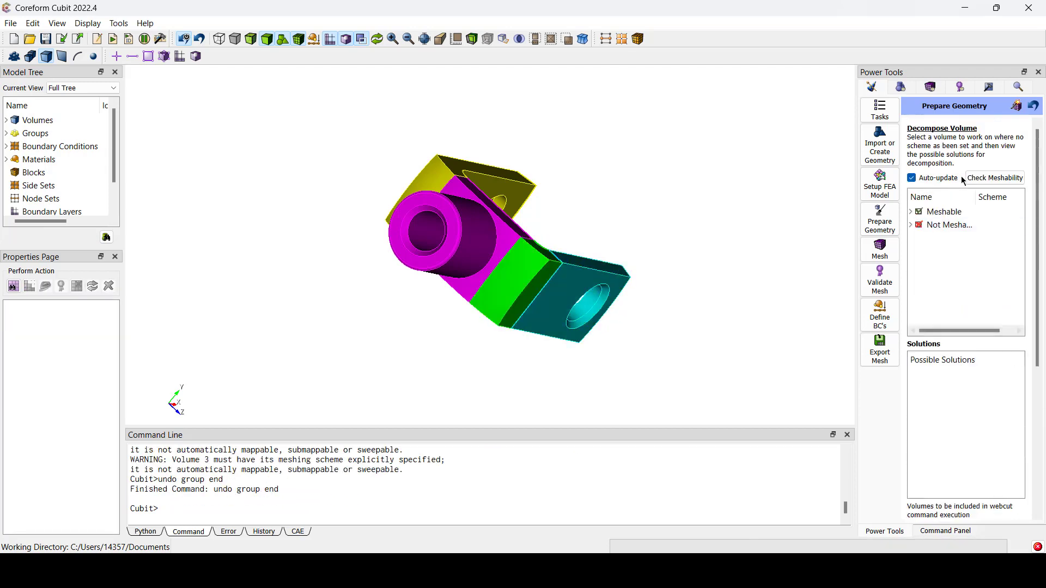
- Webcut the non-meshable Volume 2 with a suggested plane, separating the remaining fork arm from the base end, and recheck meshability
{"action": "left_click", "coordinate": [910, 226]}
{"action": "left_click", "coordinate": [942, 237]}
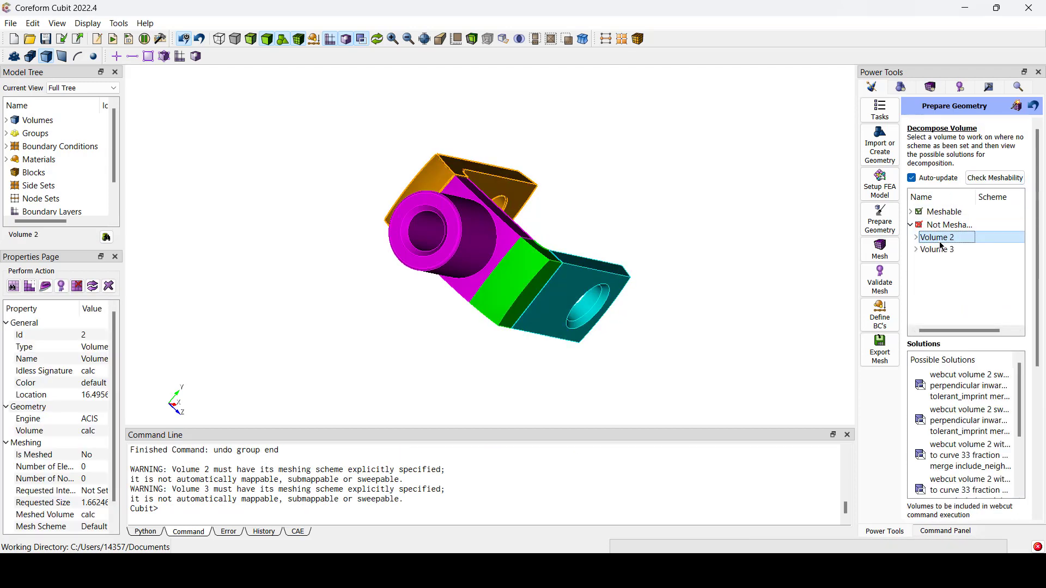
{"action": "scroll", "coordinate": [944, 244], "scroll_direction": "down", "scroll_amount": 6}
{"action": "right_click", "coordinate": [938, 219]}
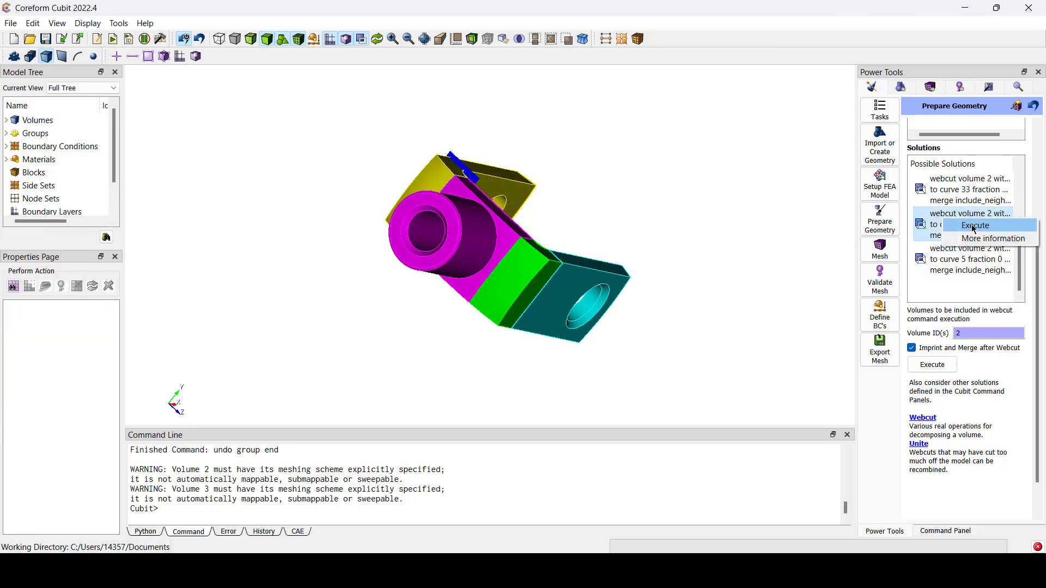
{"action": "left_click", "coordinate": [967, 226]}
{"action": "scroll", "coordinate": [954, 239], "scroll_direction": "up", "scroll_amount": 1}
{"action": "left_click", "coordinate": [984, 183]}
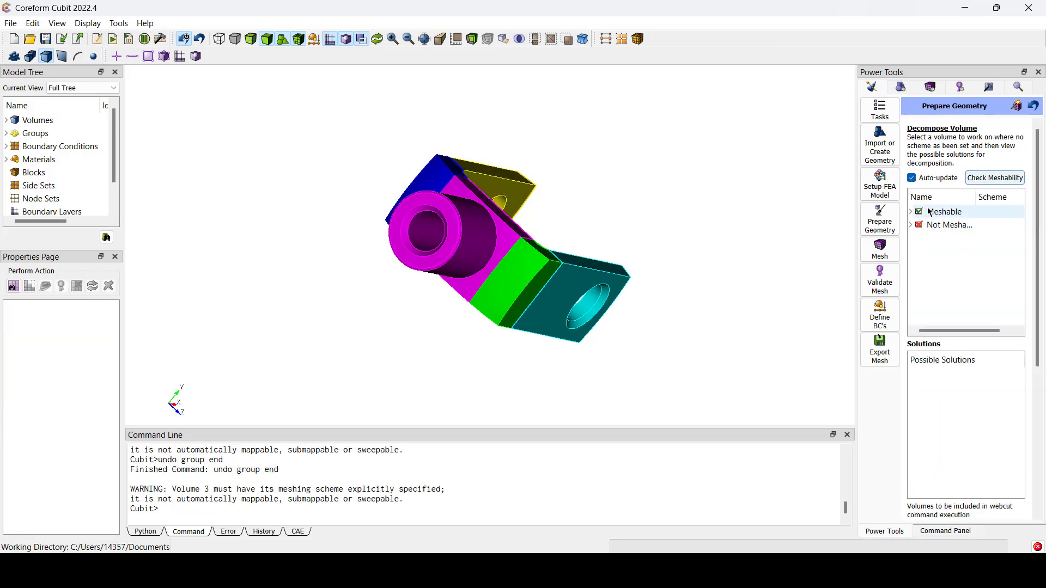
- Webcut Volume 3 with the suggested cut from a surface, separating the cylindrical shank from the base plate, and recheck meshability
{"action": "left_click", "coordinate": [910, 225]}
{"action": "left_click", "coordinate": [939, 238]}
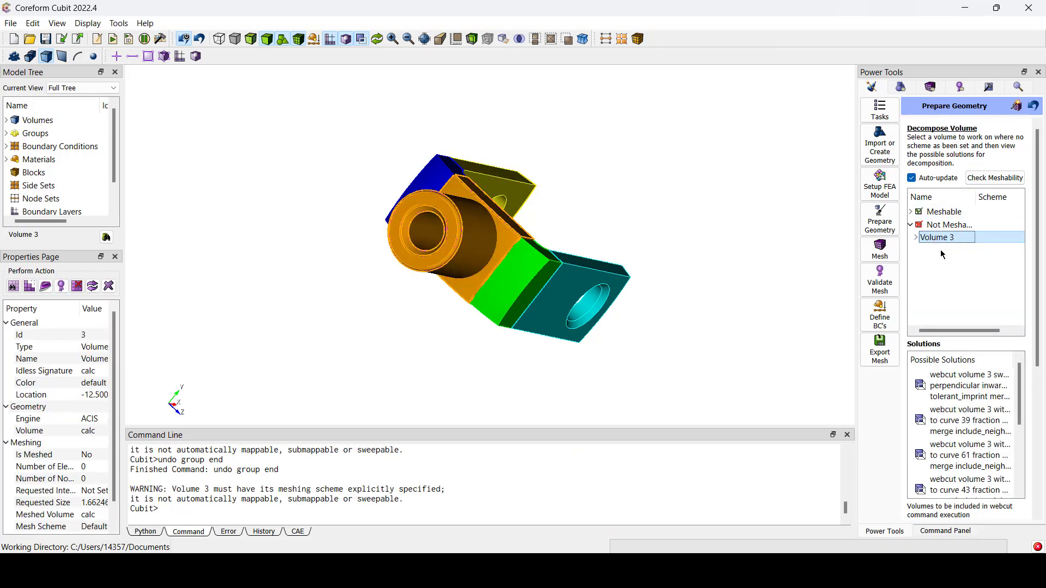
{"action": "scroll", "coordinate": [960, 271], "scroll_direction": "down", "scroll_amount": 6}
{"action": "right_click", "coordinate": [956, 214]}
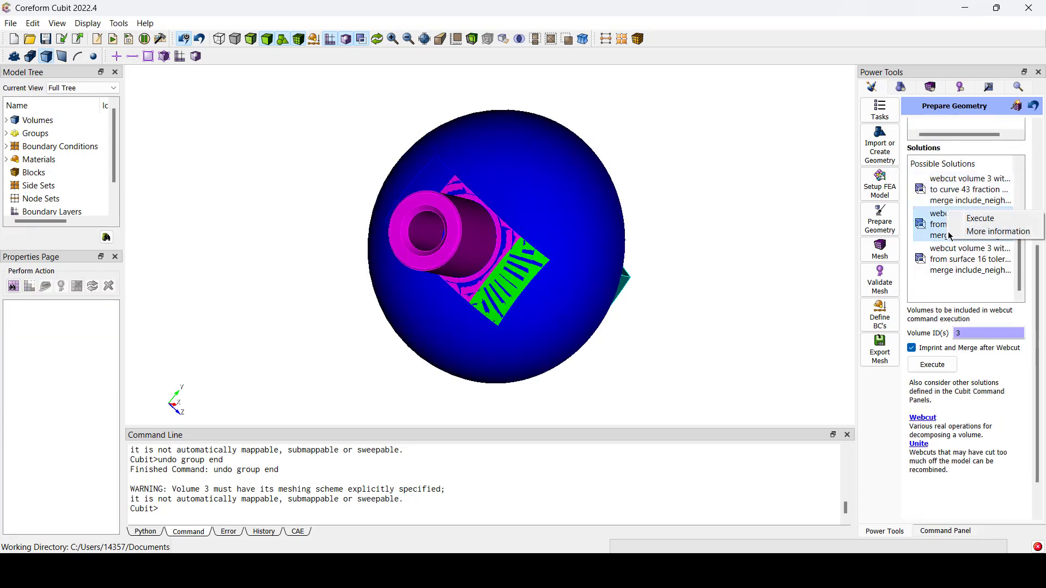
{"action": "left_click", "coordinate": [980, 220]}
{"action": "scroll", "coordinate": [945, 207], "scroll_direction": "up", "scroll_amount": 3}
{"action": "left_click", "coordinate": [995, 177]}
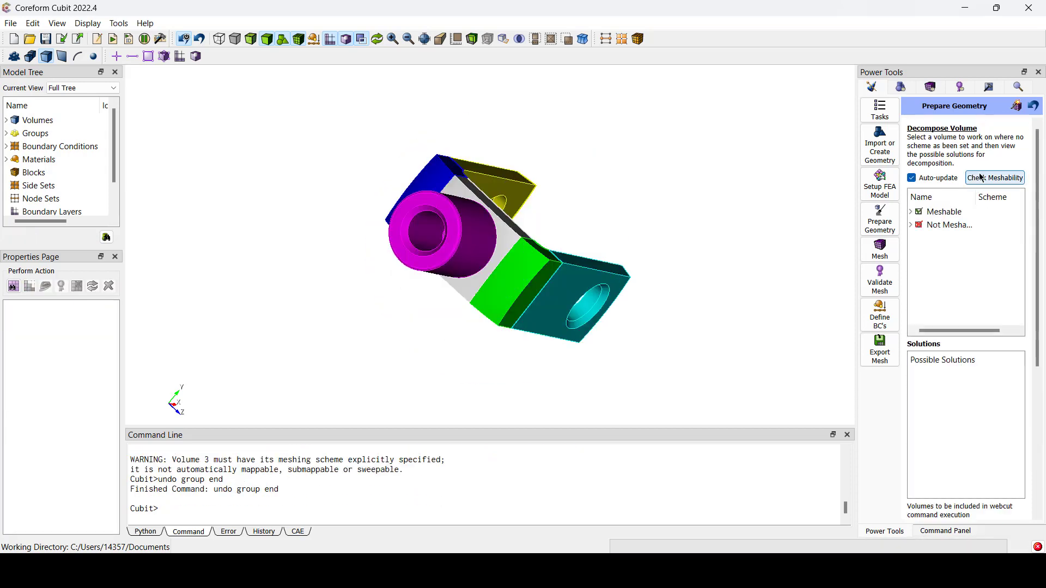
- Webcut the cylindrical shank, Volume 3, with the suggested plane normal to curve 39 at fraction 0, splitting it lengthwise
{"action": "left_click", "coordinate": [910, 225]}
{"action": "left_click", "coordinate": [936, 238]}
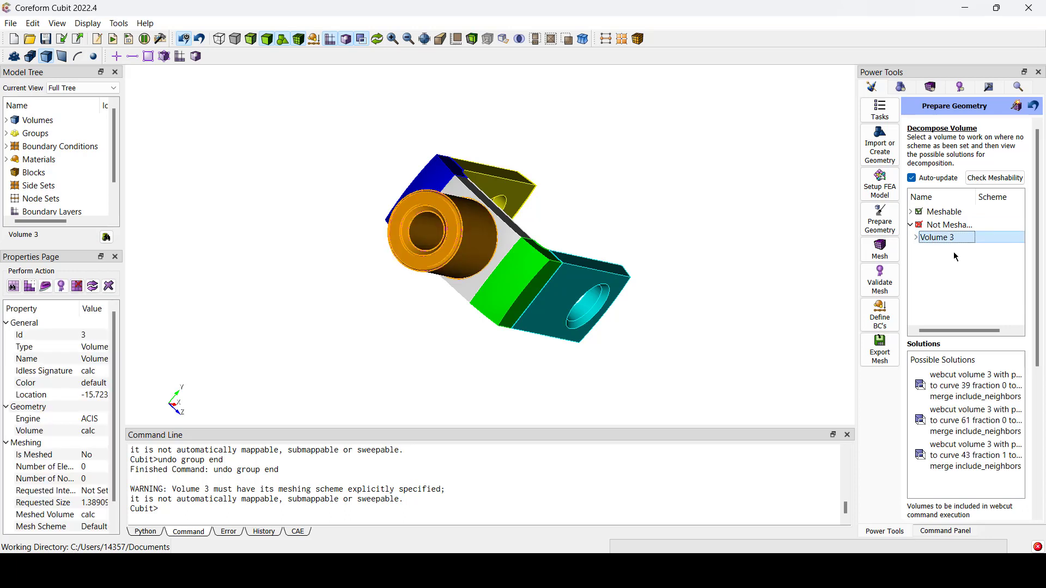
{"action": "left_click", "coordinate": [970, 391]}
{"action": "right_click", "coordinate": [970, 390]}
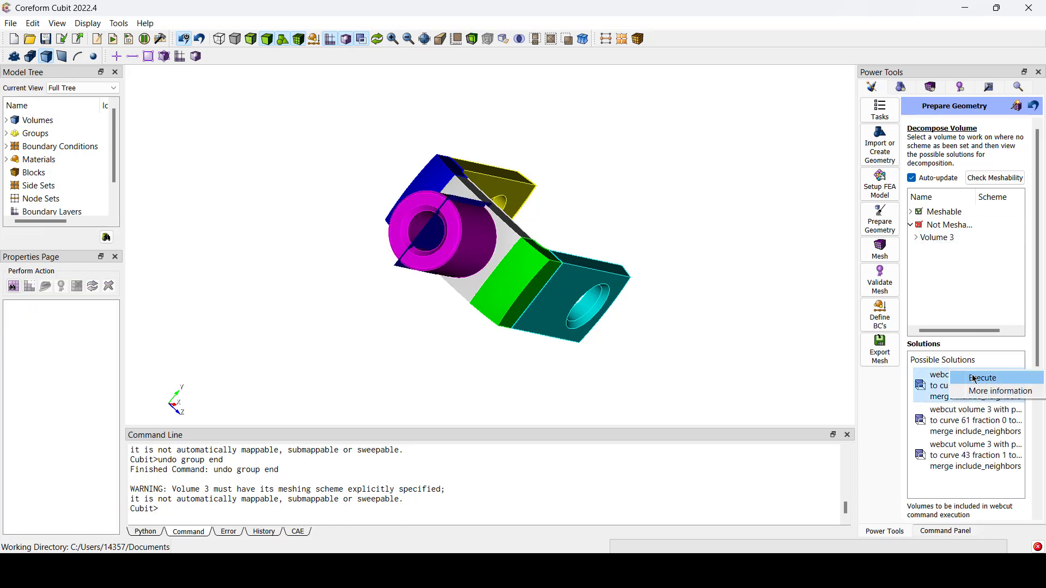
{"action": "left_click", "coordinate": [976, 378]}
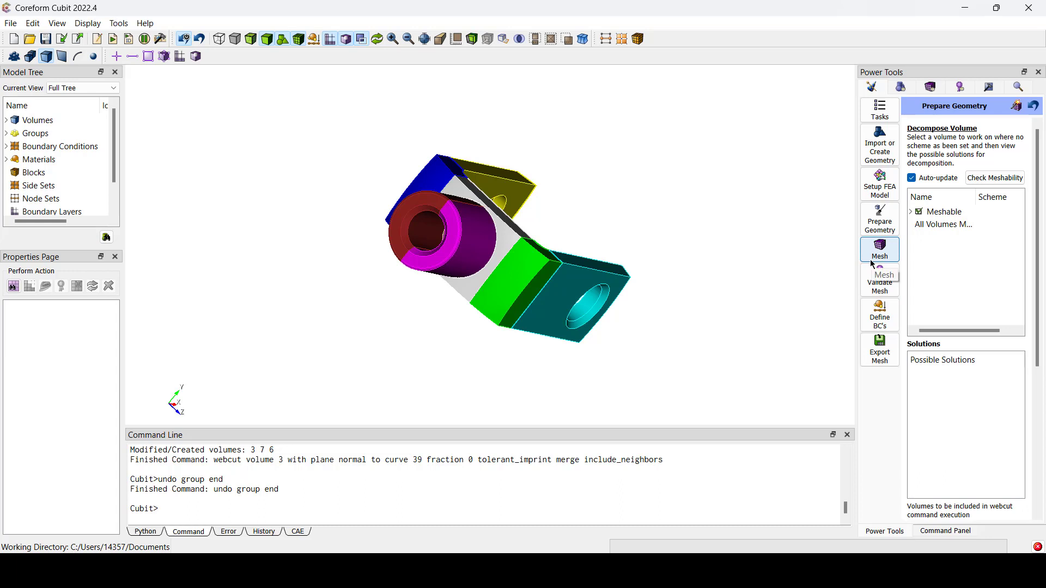
- Finish the geometry preparation and generate the mesh for all volumes with the current settings
{"action": "scroll", "coordinate": [962, 299], "scroll_direction": "down", "scroll_amount": 5}
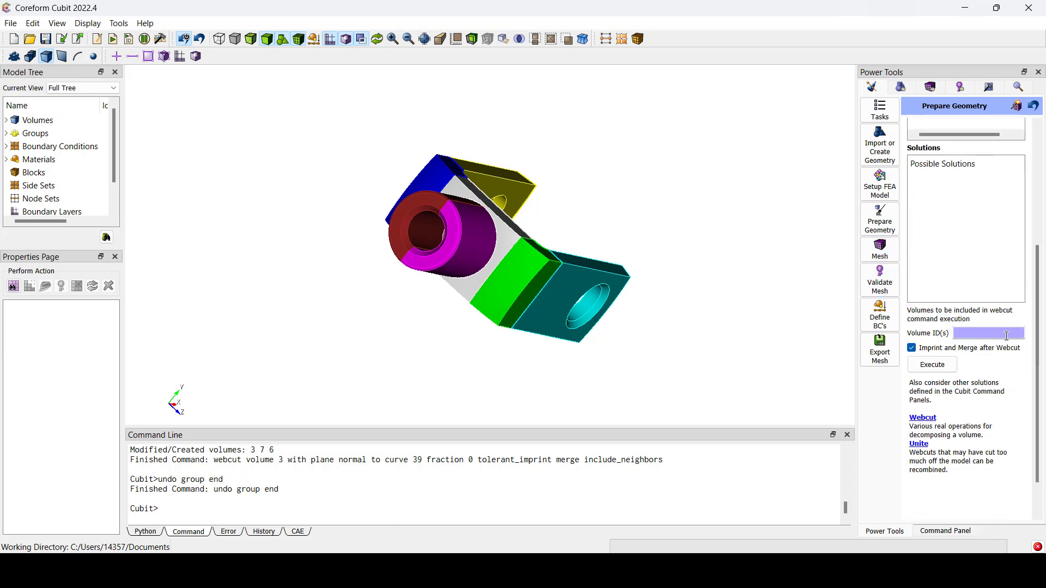
{"action": "left_click", "coordinate": [1017, 489]}
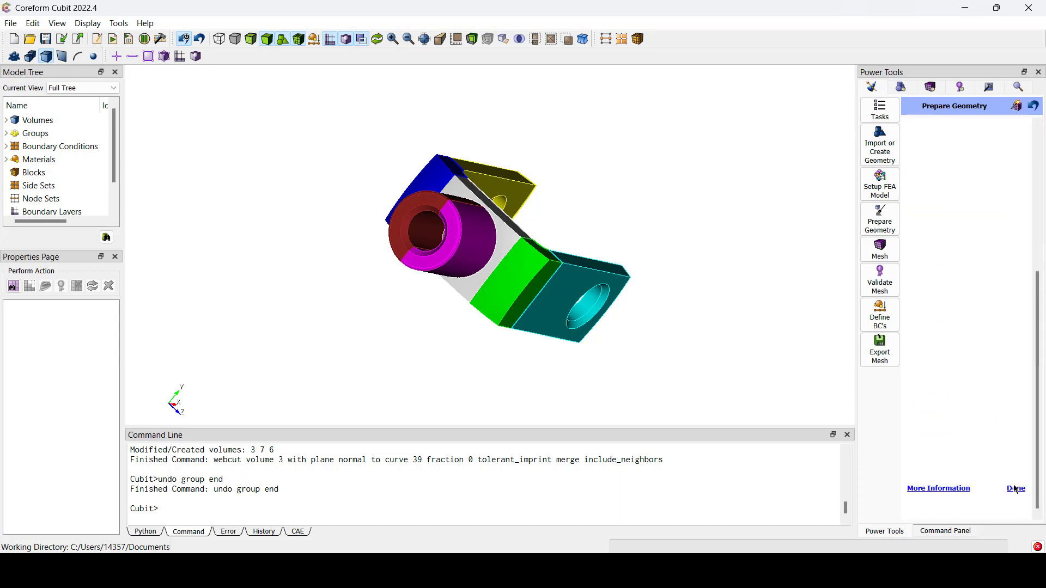
{"action": "left_click", "coordinate": [1016, 489]}
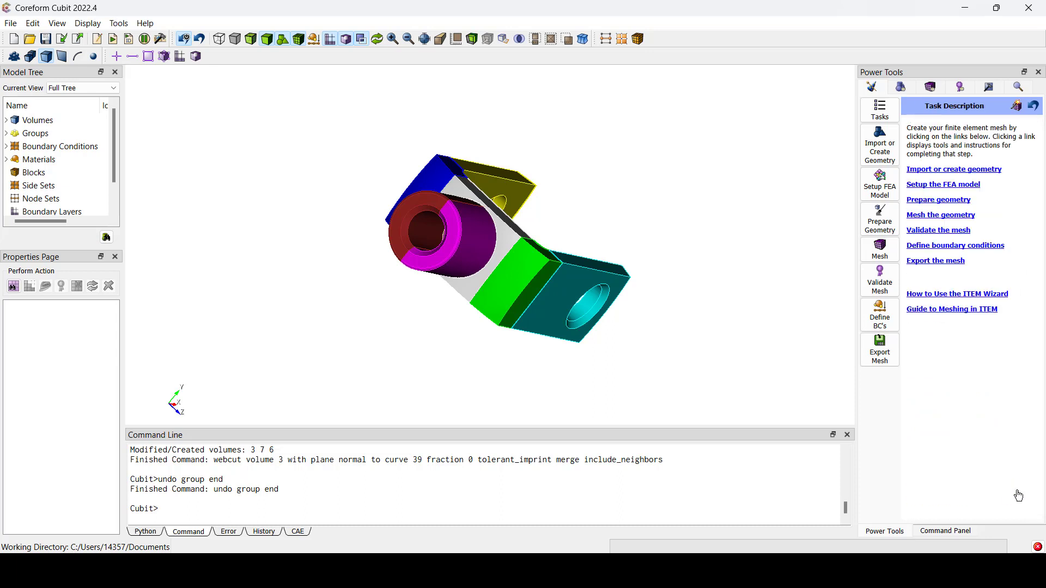
{"action": "left_click", "coordinate": [924, 216]}
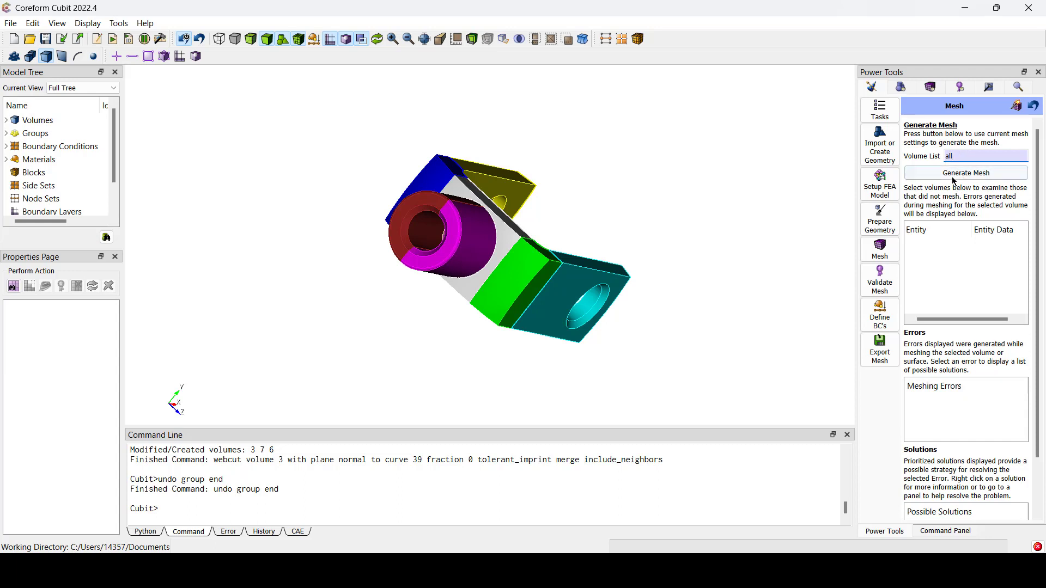
{"action": "left_click", "coordinate": [951, 174]}
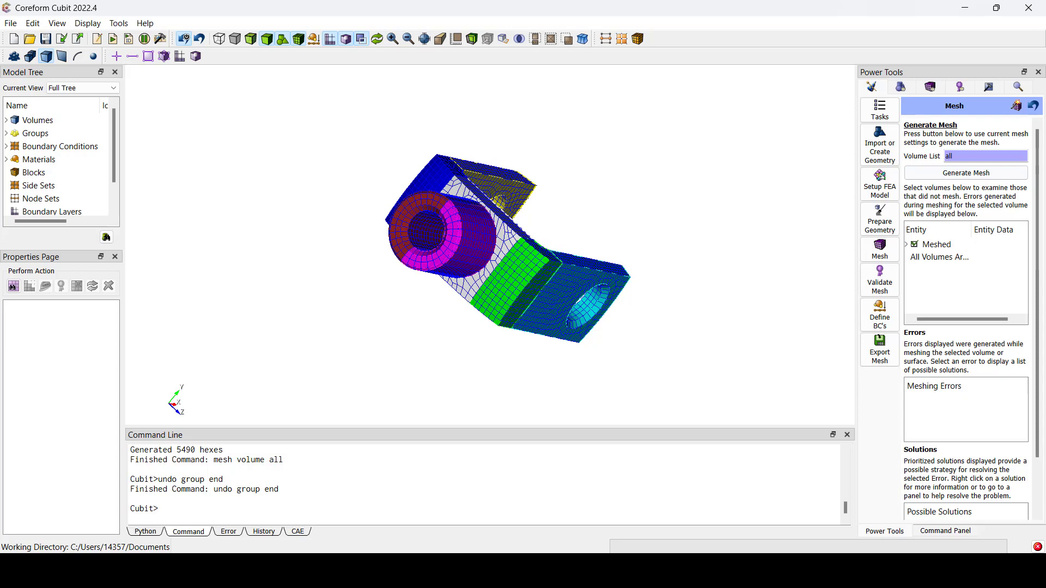
{"action": "scroll", "coordinate": [977, 438], "scroll_direction": "down", "scroll_amount": 2}
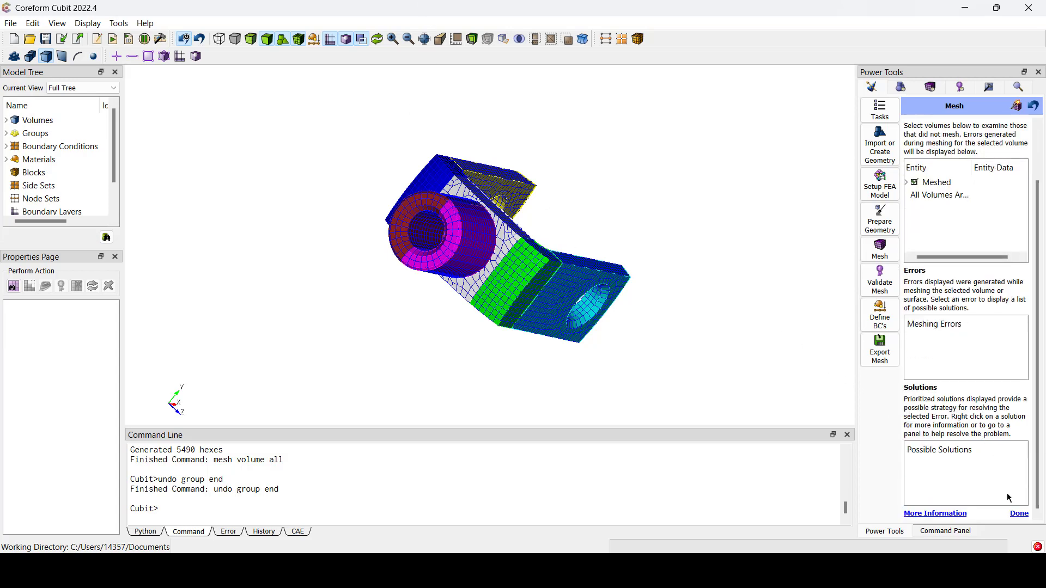
{"action": "left_click", "coordinate": [1018, 513]}
- Define the mesh quality metric as Scaled Jacobian with a minimum of 0.5 and a maximum of 1.01
{"action": "left_click", "coordinate": [932, 232]}
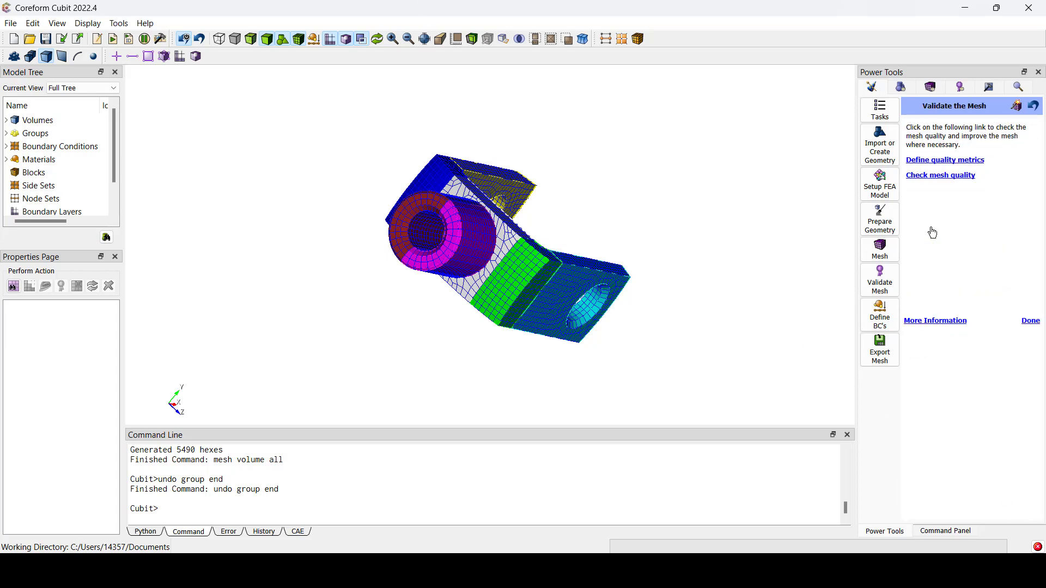
{"action": "left_click", "coordinate": [924, 164]}
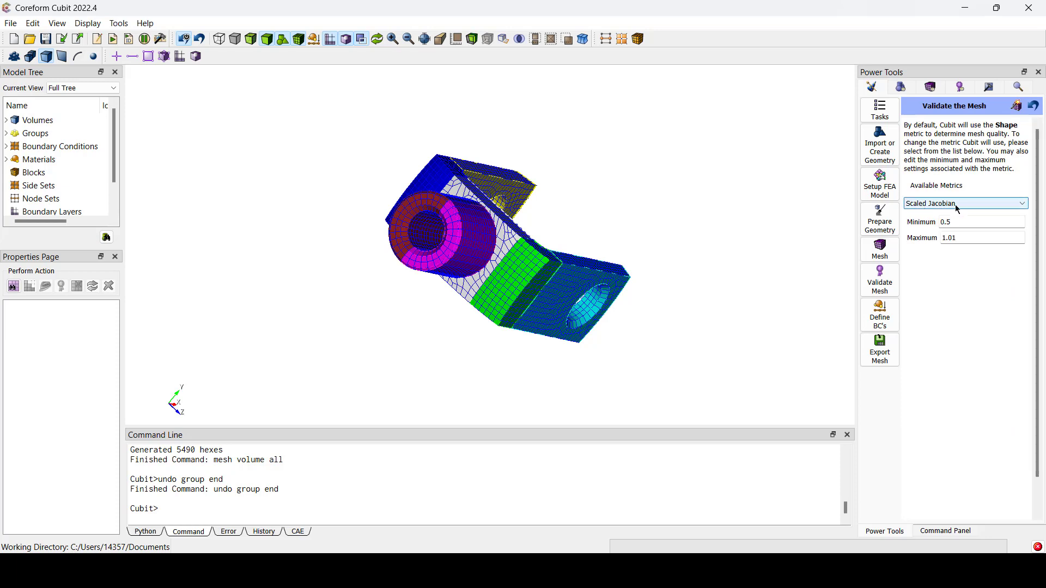
{"action": "left_click", "coordinate": [945, 531]}
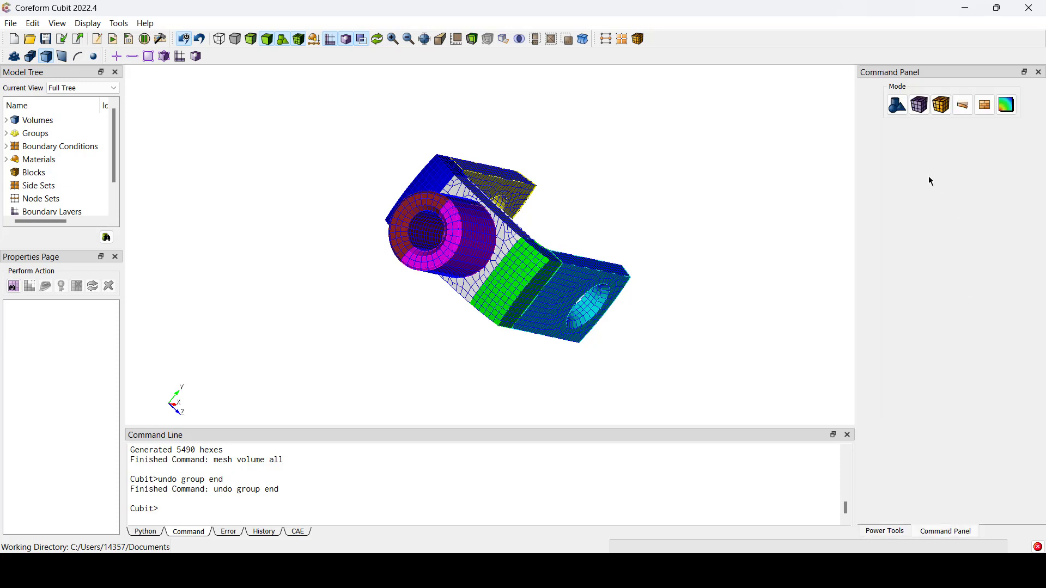
{"action": "left_click", "coordinate": [885, 531]}
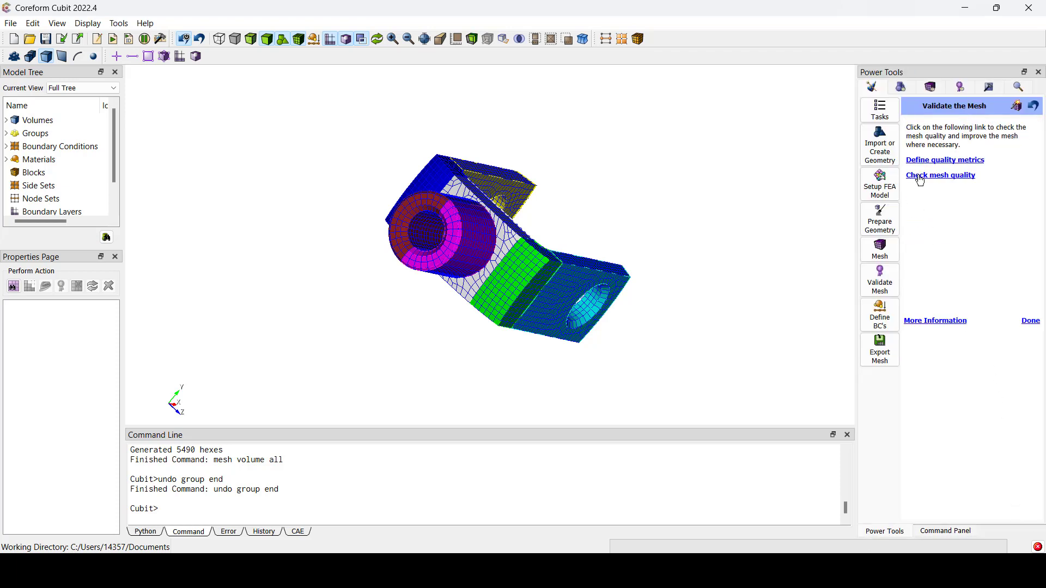
- Analyze the mesh quality of all volumes and examine the colour plot around the fork arms and their holes
{"action": "left_click", "coordinate": [926, 175]}
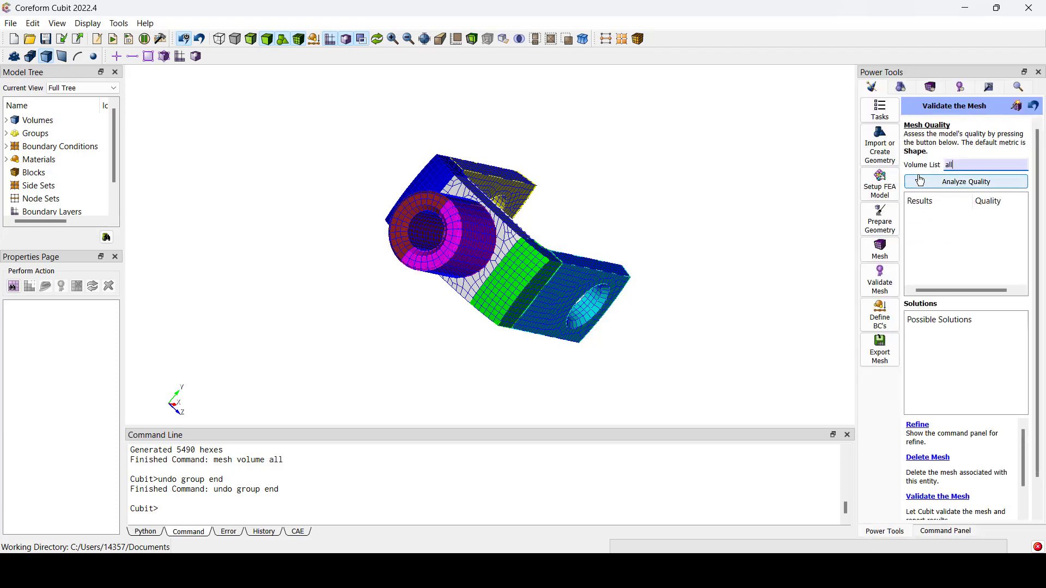
{"action": "left_click", "coordinate": [968, 181]}
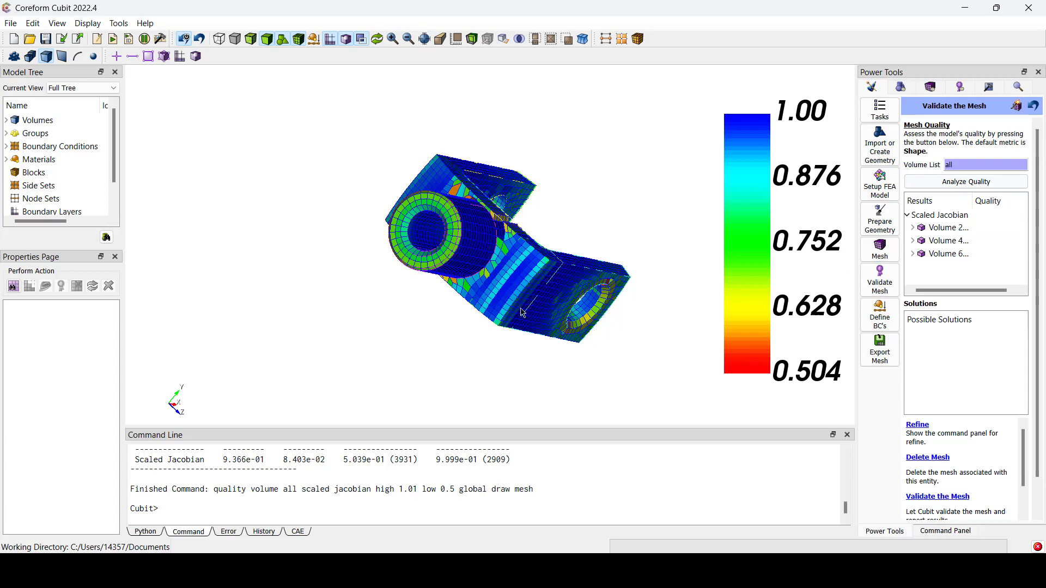
{"action": "left_click_drag", "start_coordinate": [522, 314], "coordinate": [527, 207]}
{"action": "left_click_drag", "start_coordinate": [553, 304], "coordinate": [534, 273]}
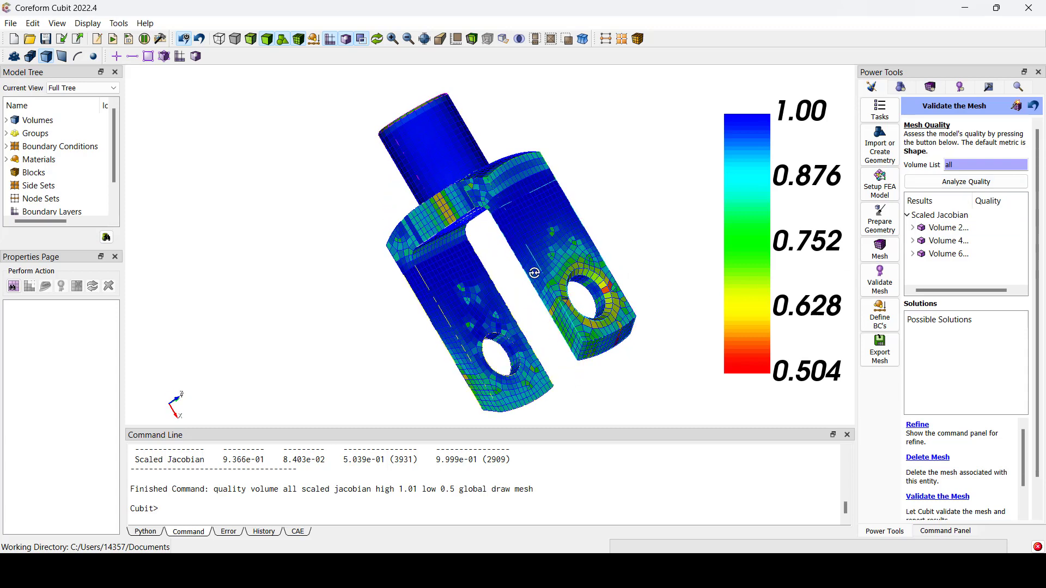